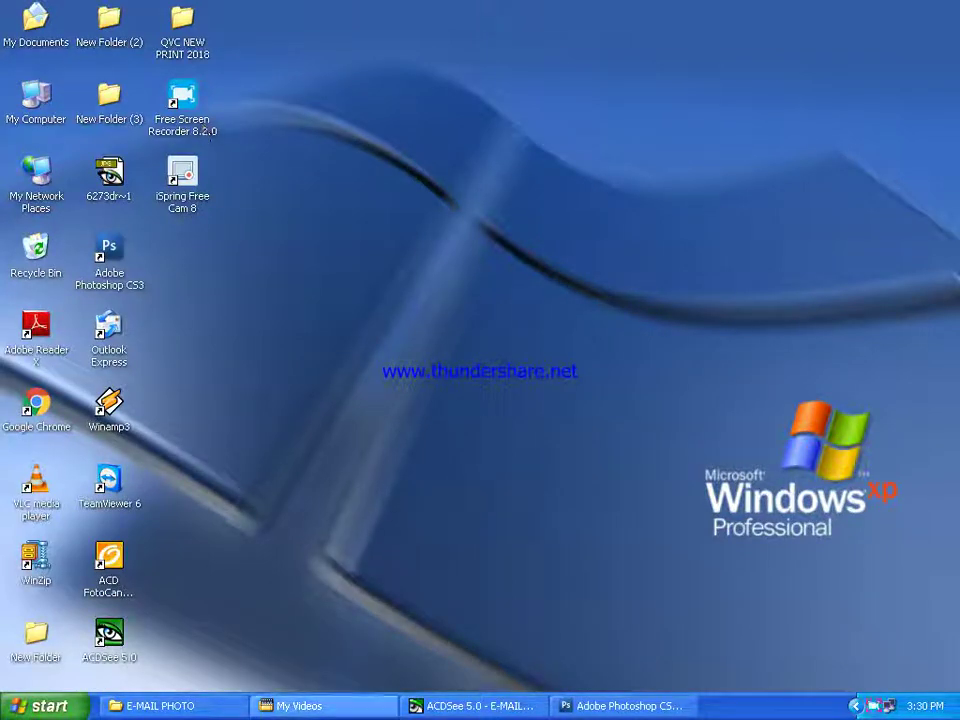
Create a new white 8 × 12 inch document at 300 pixels/inch
click(562, 707)
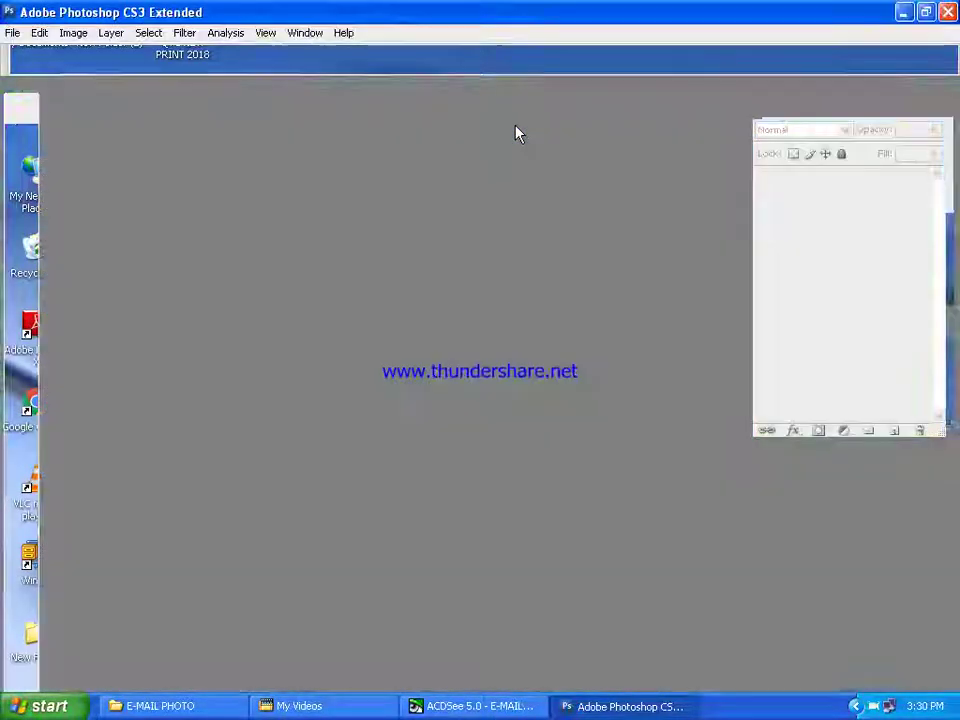
click(14, 33)
click(50, 52)
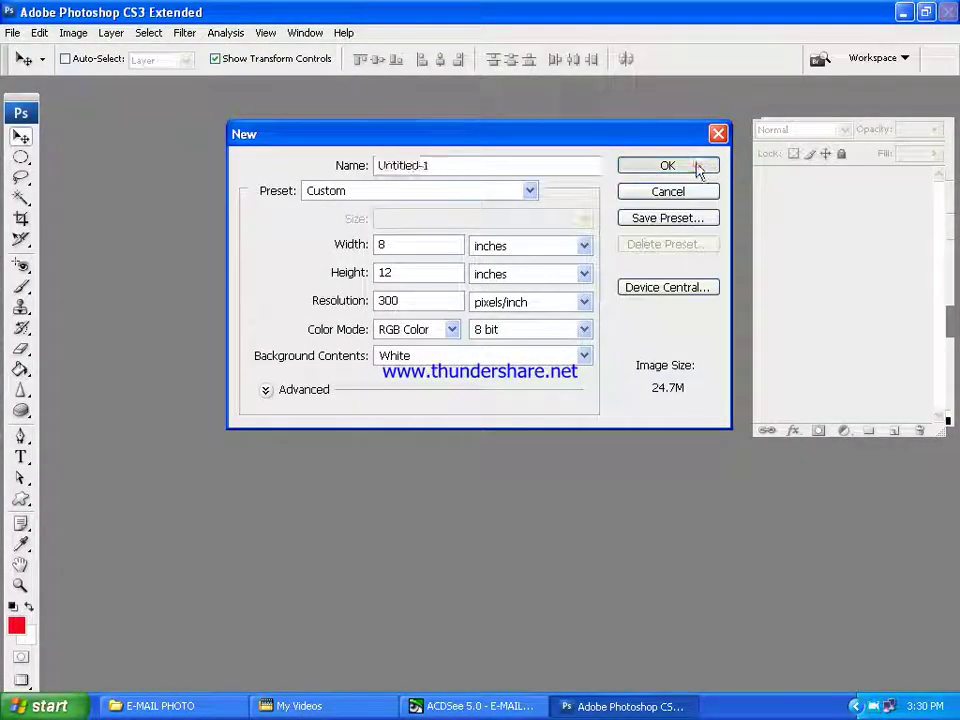
click(698, 168)
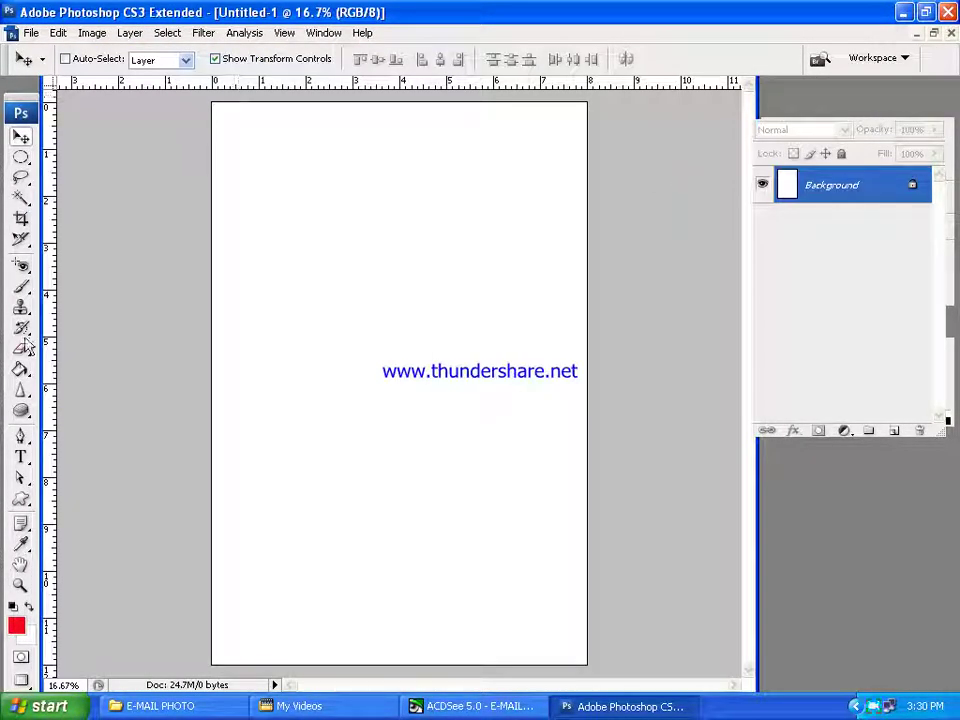
Switch from the Pen tool to the Custom Shape tool and browse the shape picker
click(20, 436)
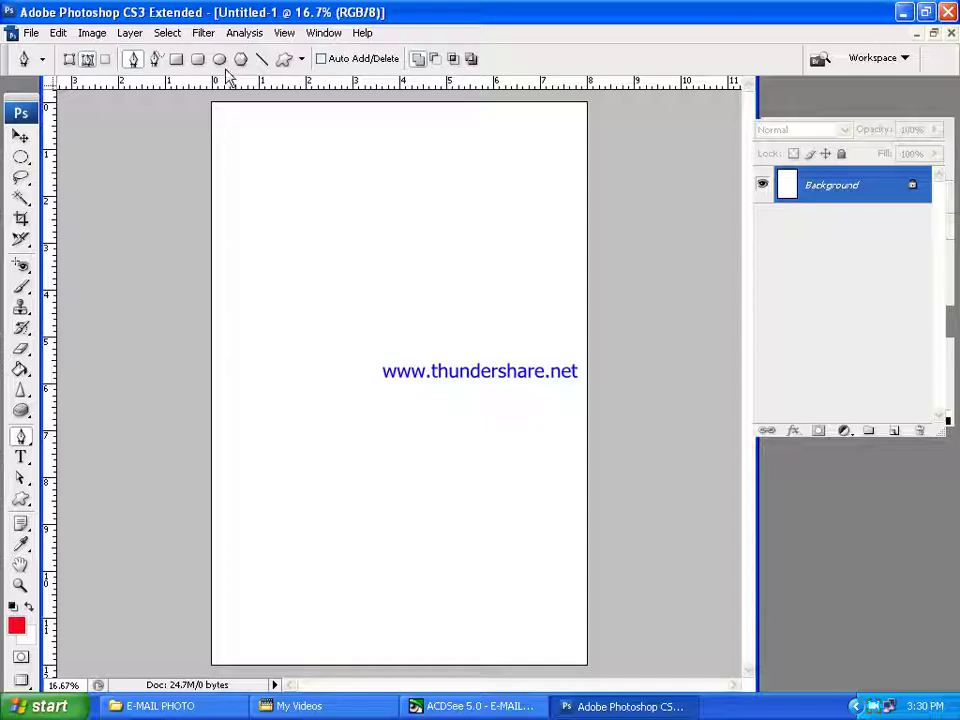
click(284, 59)
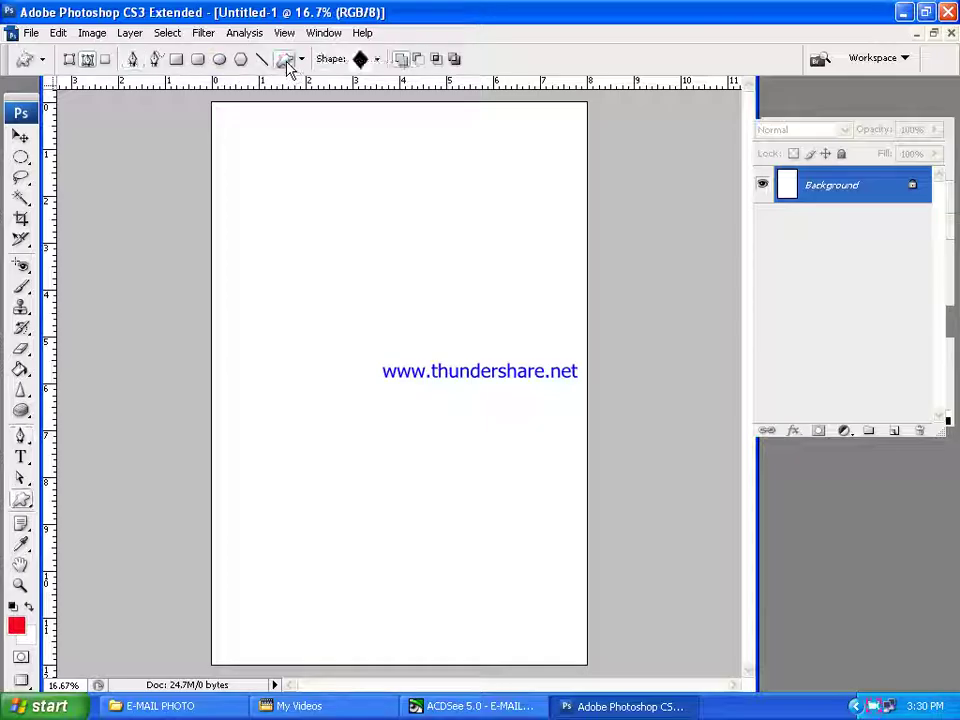
click(362, 61)
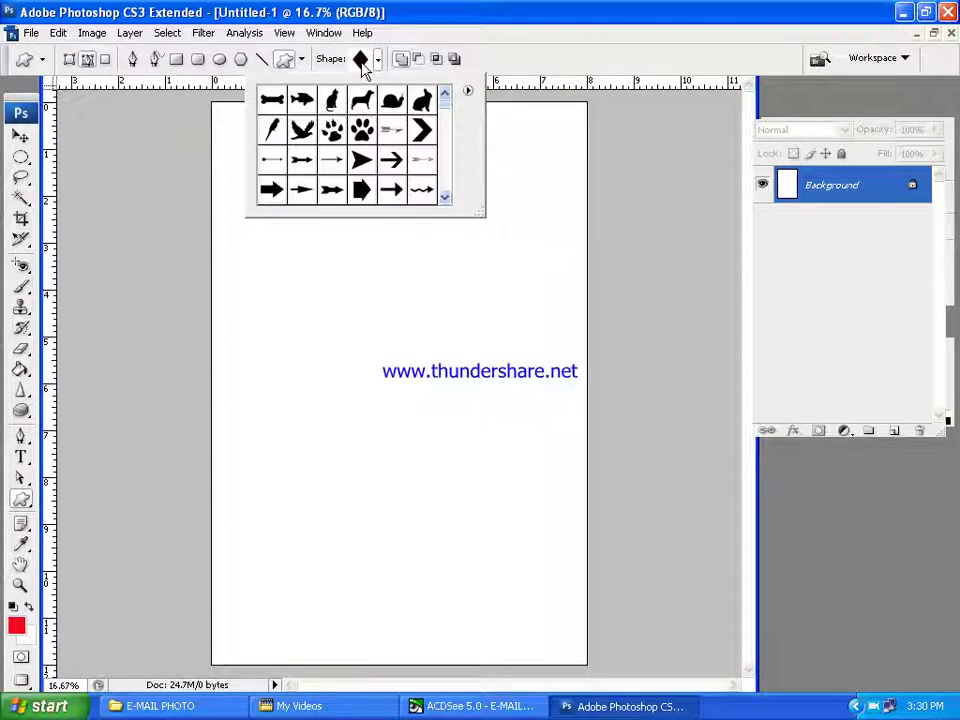
click(330, 18)
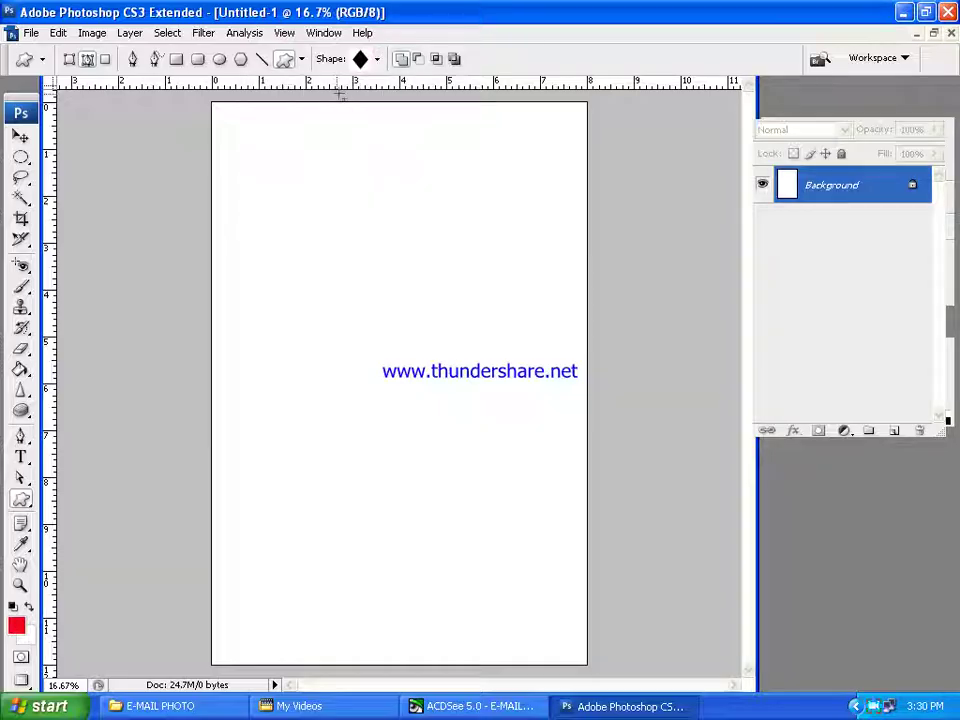
Draw a closed teardrop path with a pointed top anchor and a rounded bottom curve
click(132, 59)
click(360, 267)
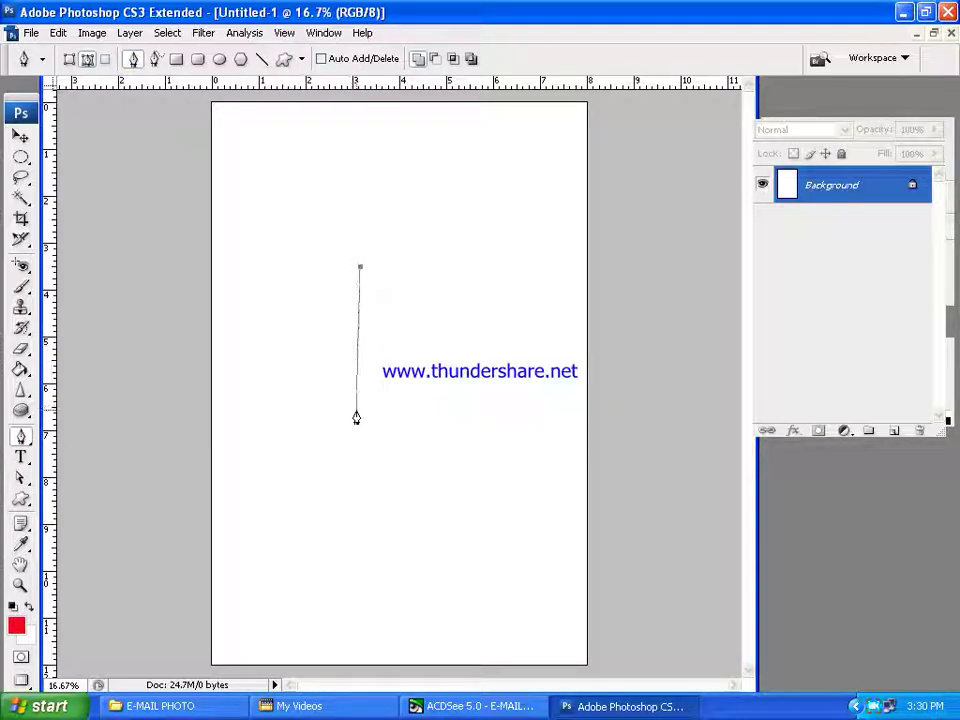
mouse_move(355, 409)
mouse_down()
mouse_move(395, 441)
mouse_move(394, 466)
mouse_up()
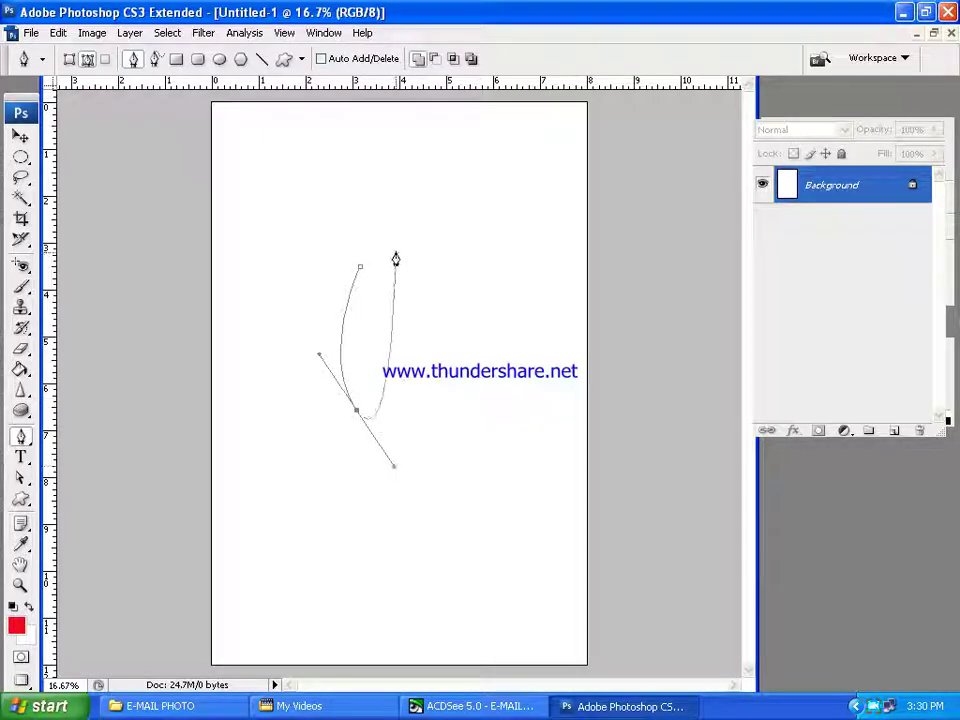
click(360, 269)
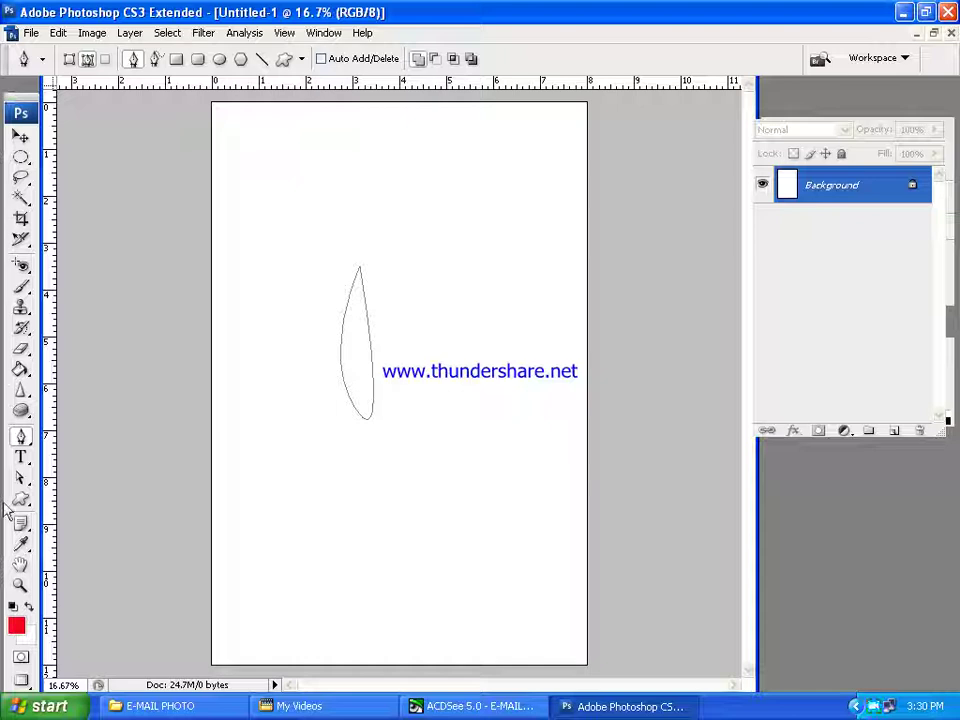
key(a)
mouse_move(362, 414)
mouse_down()
mouse_move(411, 434)
mouse_move(421, 417)
mouse_up()
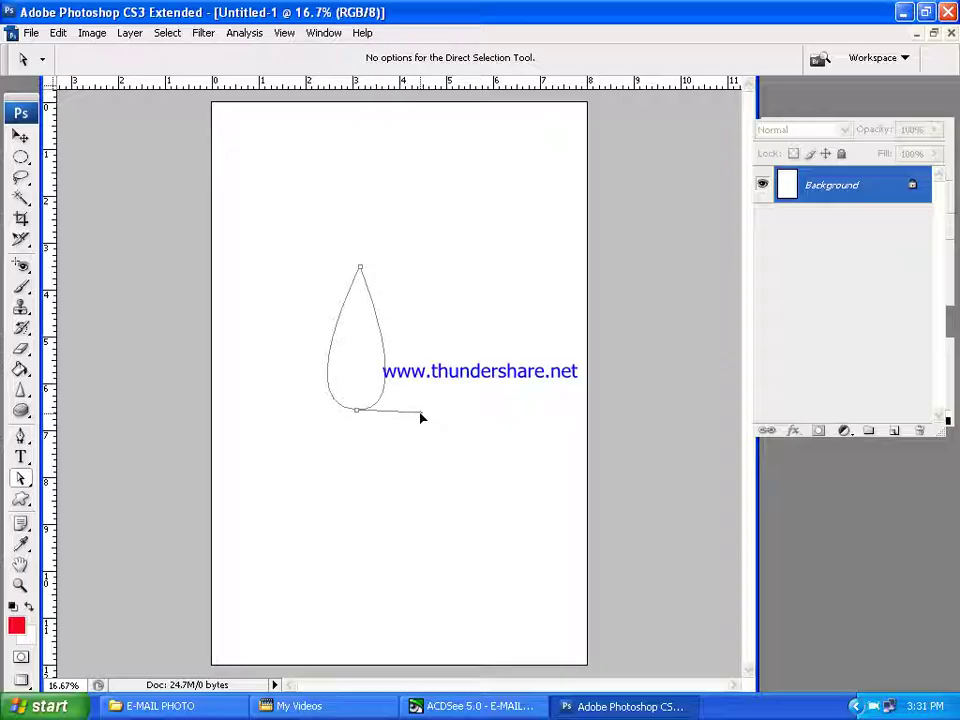
click(418, 462)
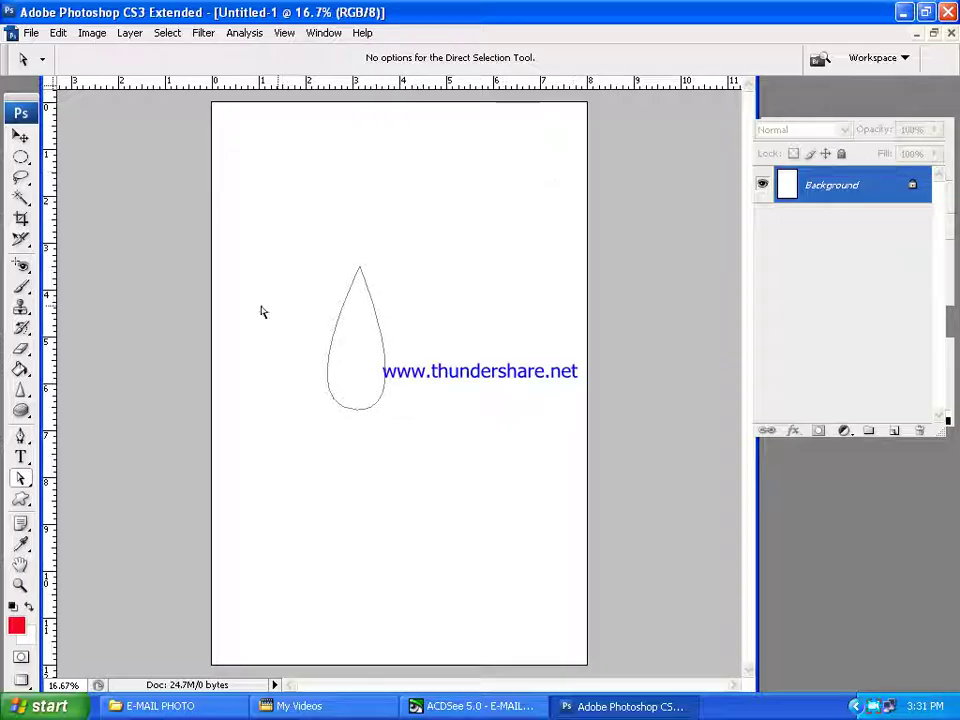
Rotate the teardrop path 180° so its rounded end is up and its point down
drag(20, 478, 98, 484)
click(378, 367)
click(357, 268)
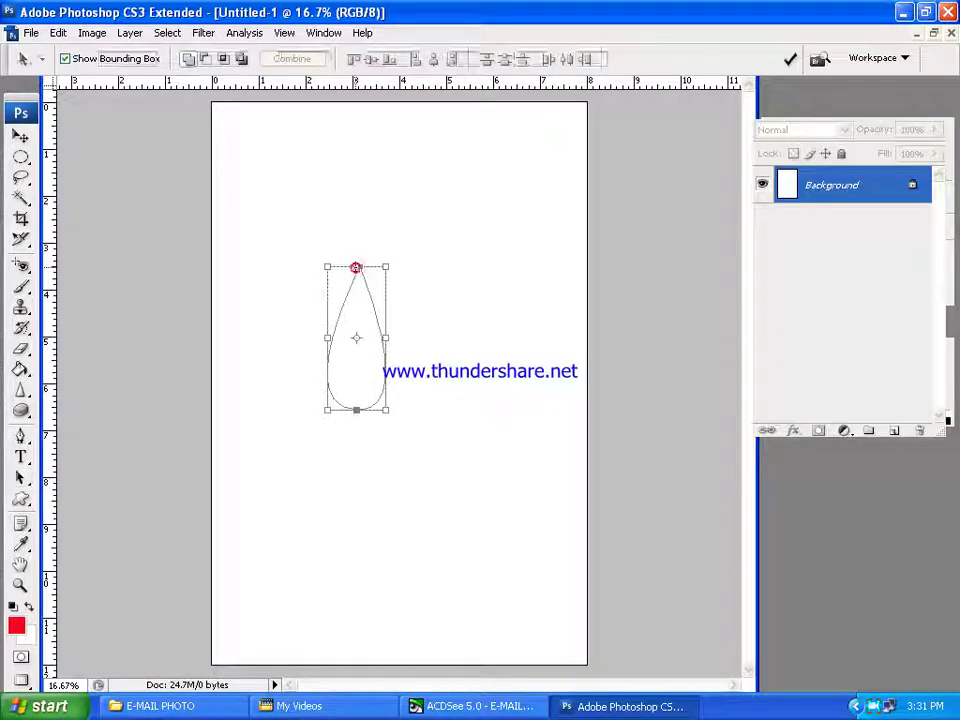
mouse_move(355, 253)
mouse_down()
mouse_move(377, 518)
mouse_move(362, 515)
mouse_up()
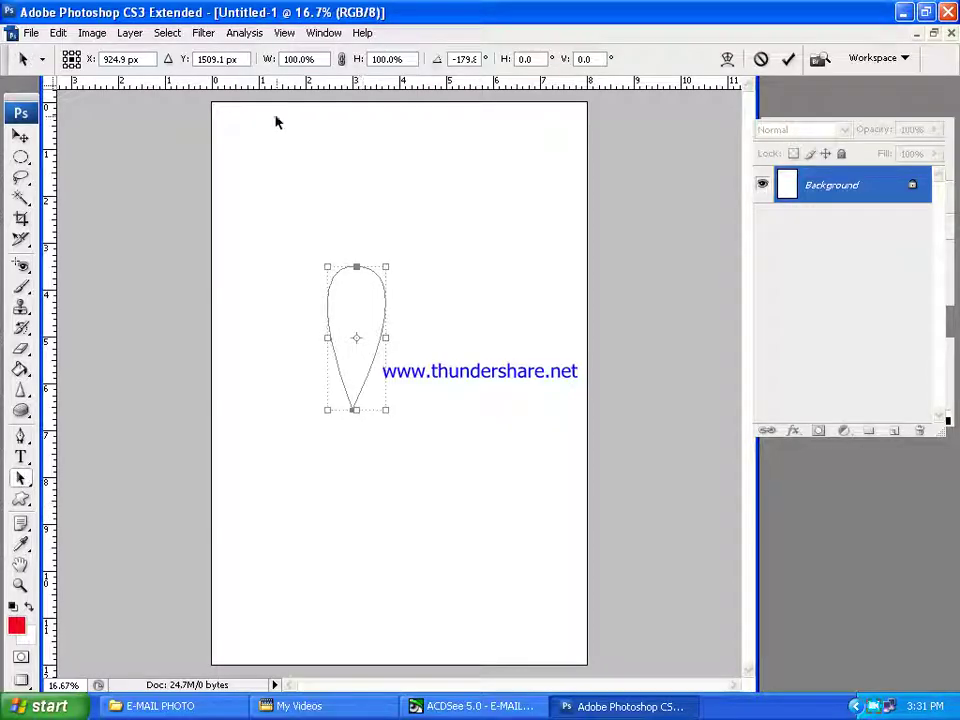
key(Return)
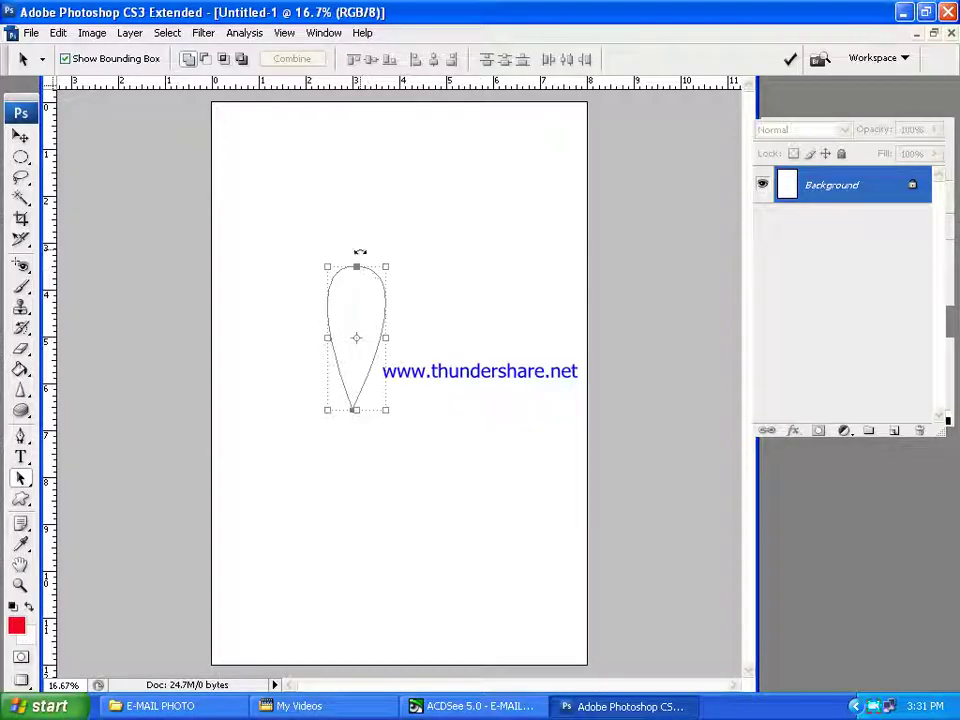
drag(359, 252, 354, 251)
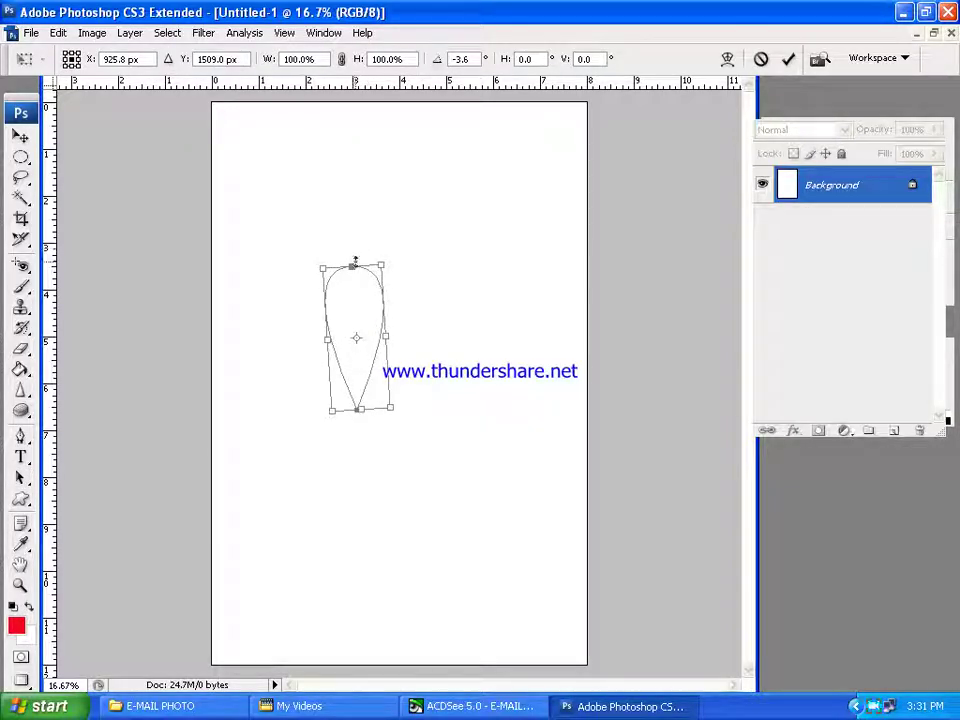
key(Escape)
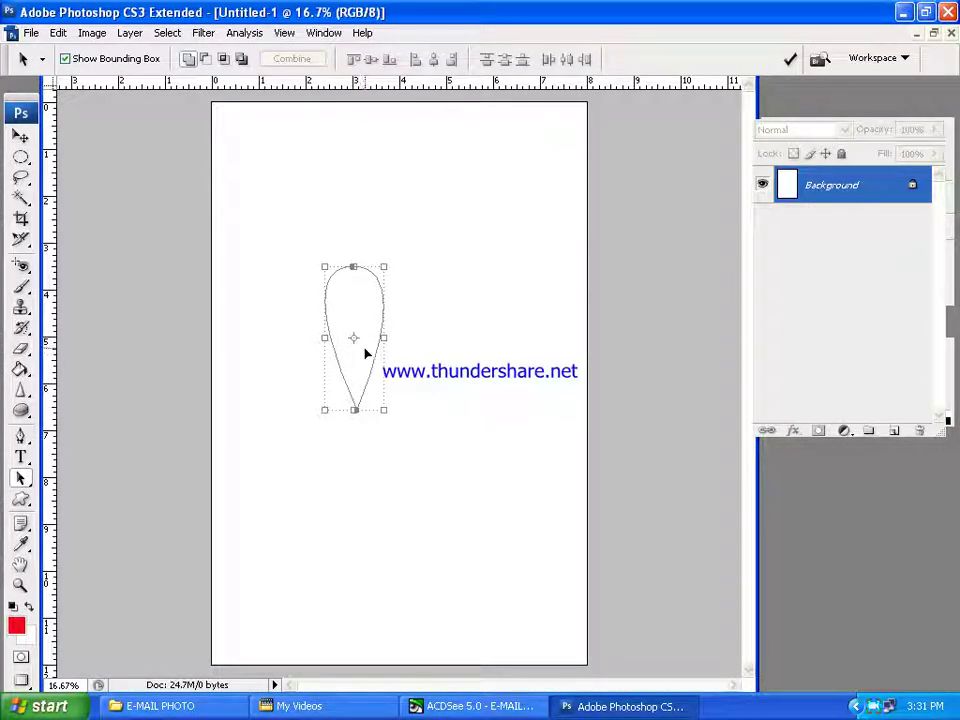
click(22, 500)
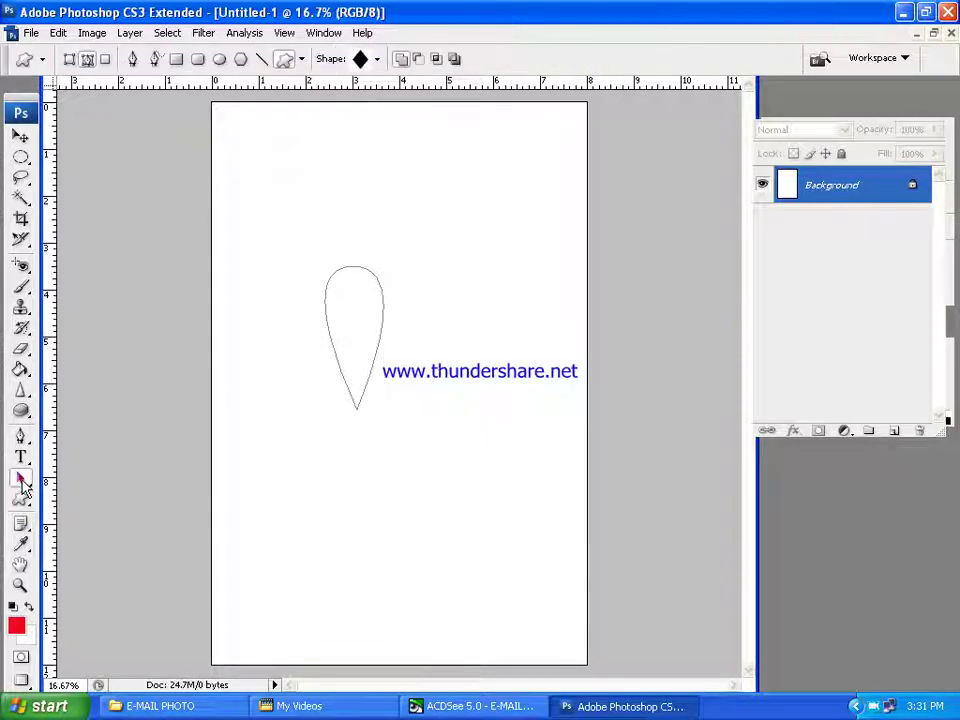
Adjust the top anchor's direction handles into a smooth, evenly rounded petal top
click(77, 496)
click(345, 388)
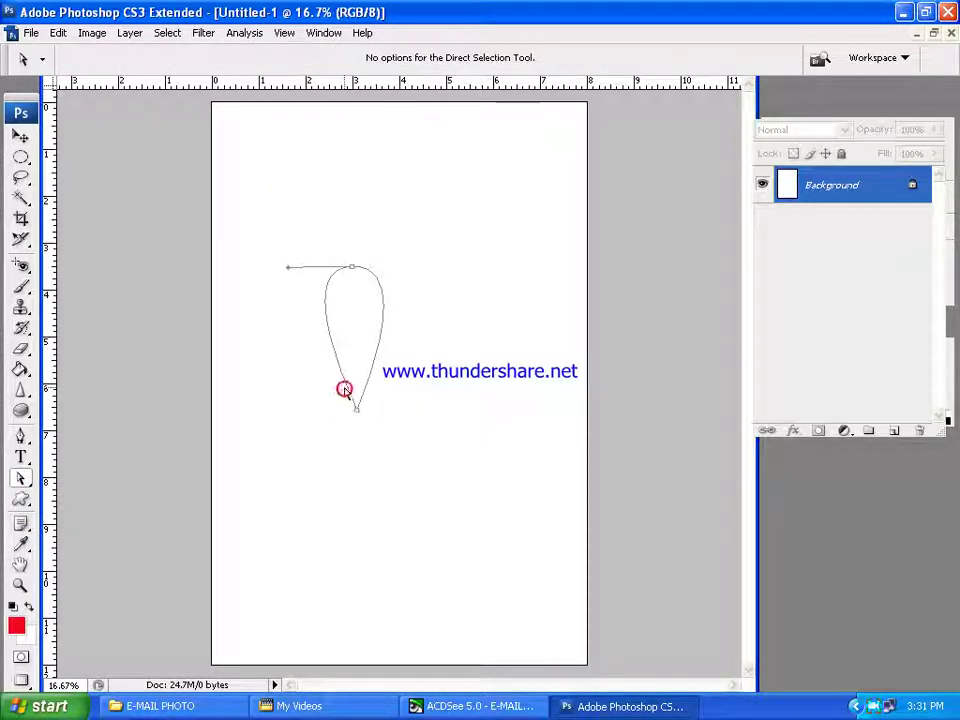
drag(290, 268, 353, 326)
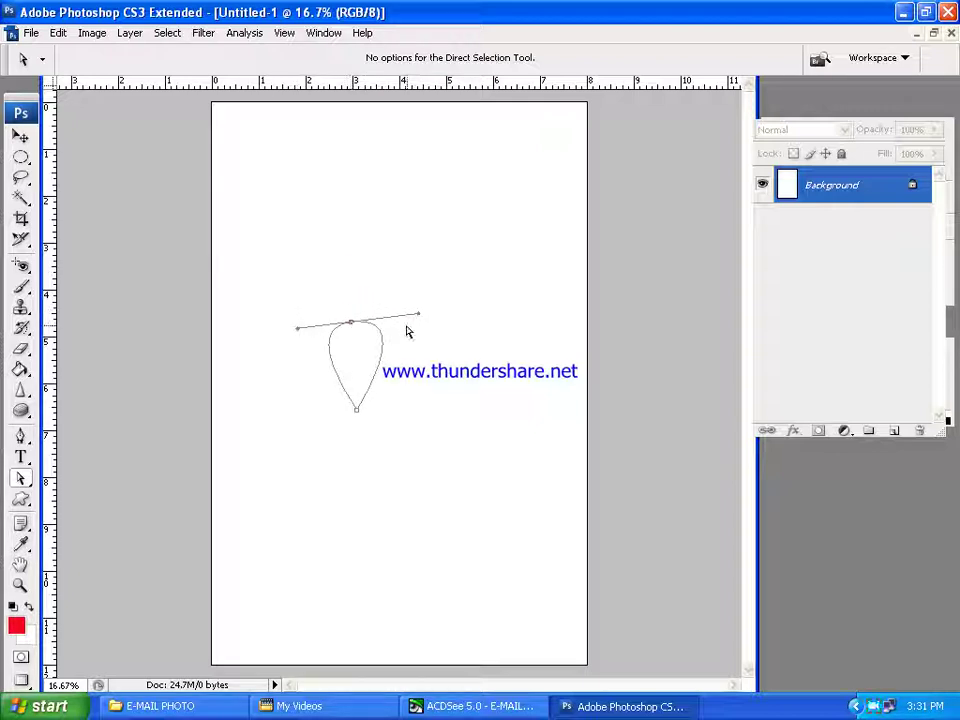
drag(418, 314, 407, 323)
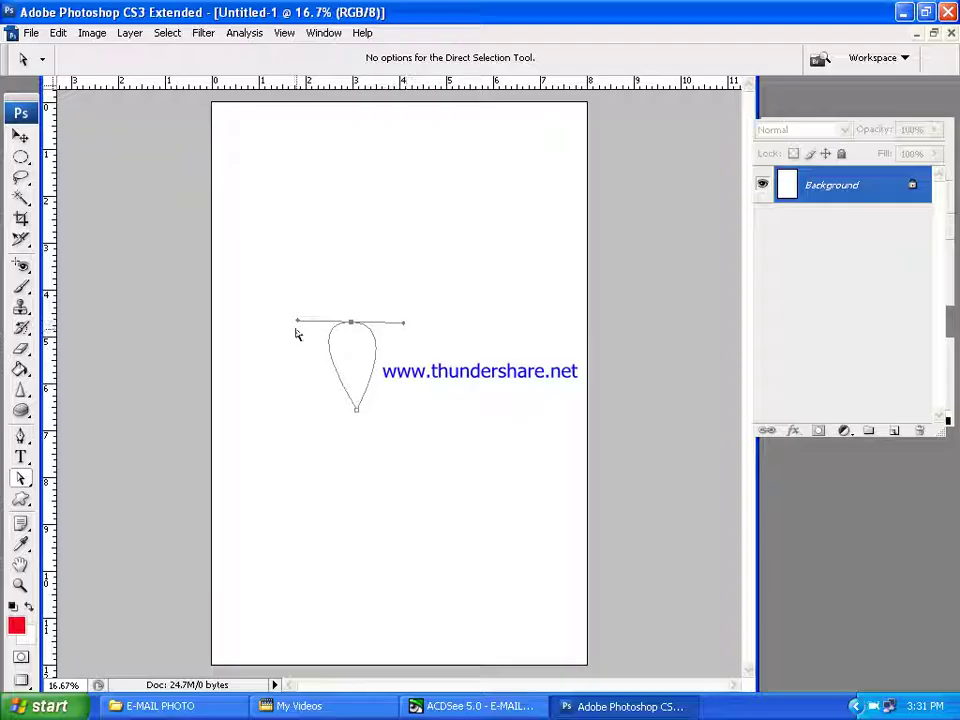
drag(298, 321, 308, 332)
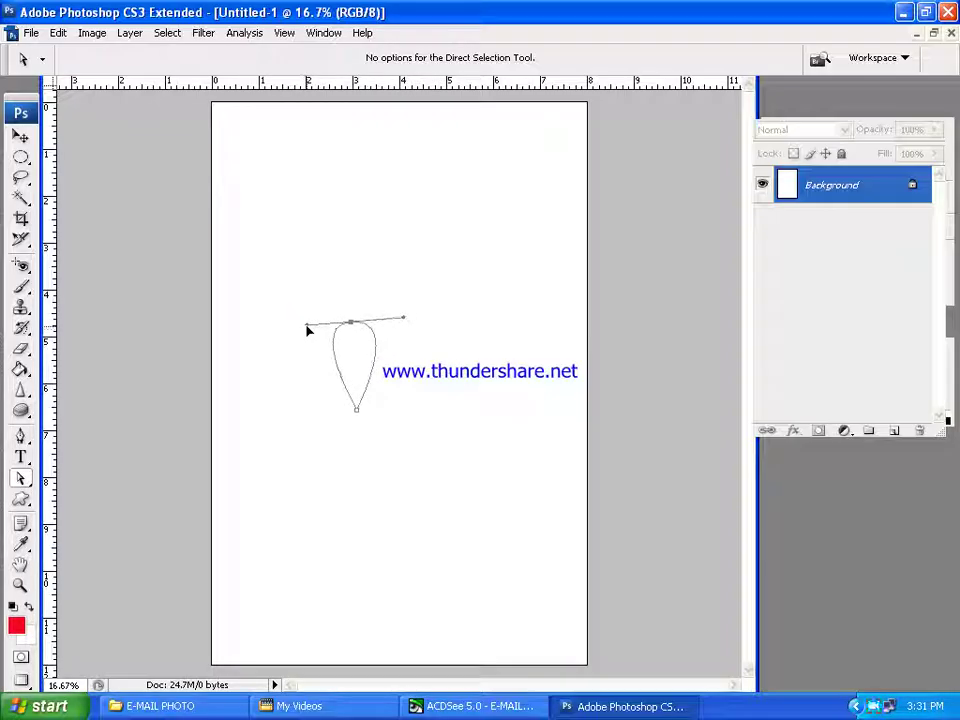
Lower the top anchor to shorten the petal, then add a new empty Layer 1
click(356, 410)
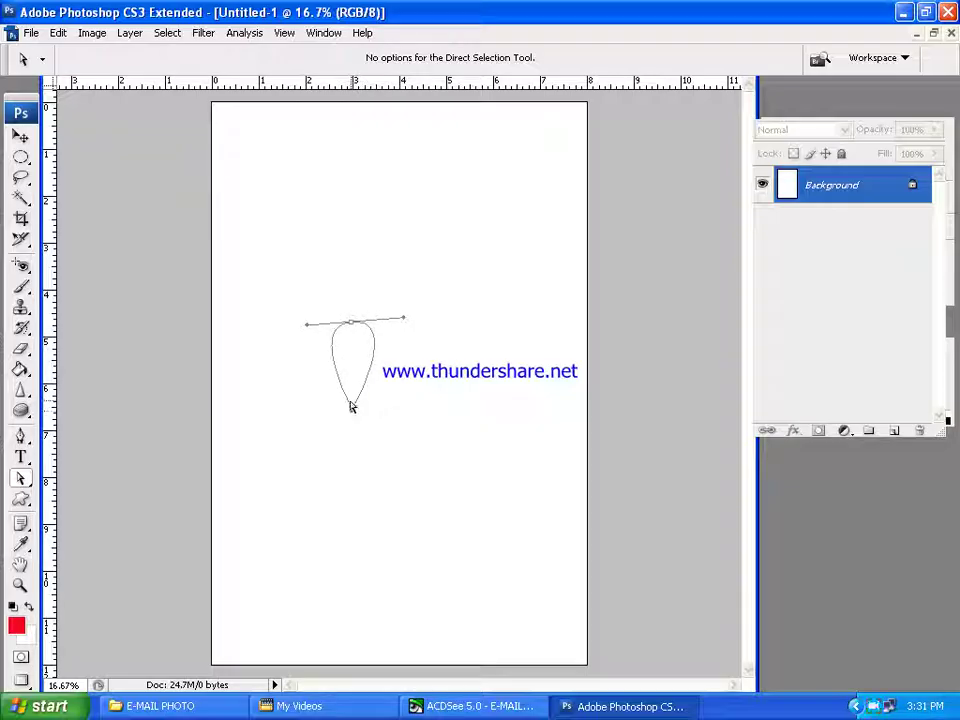
drag(352, 326, 404, 325)
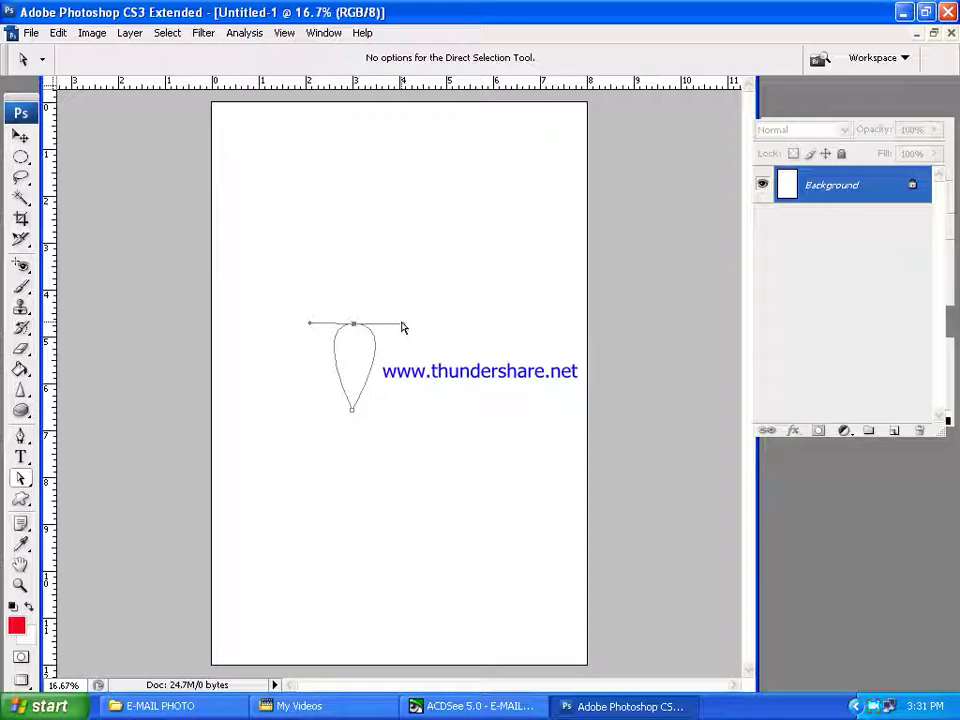
drag(311, 325, 306, 326)
click(340, 347)
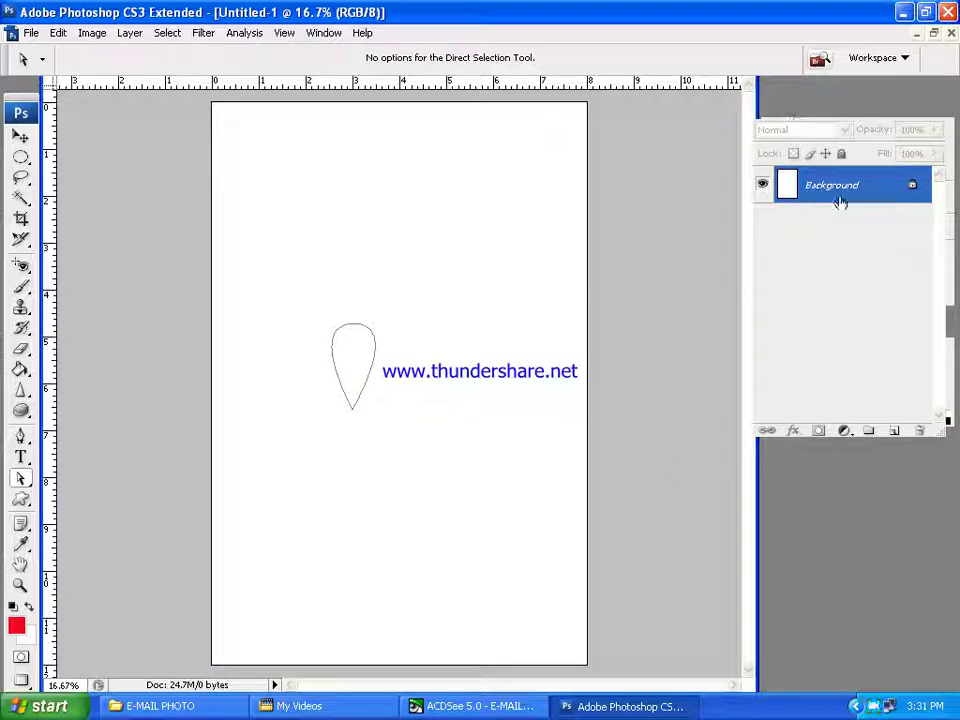
click(890, 433)
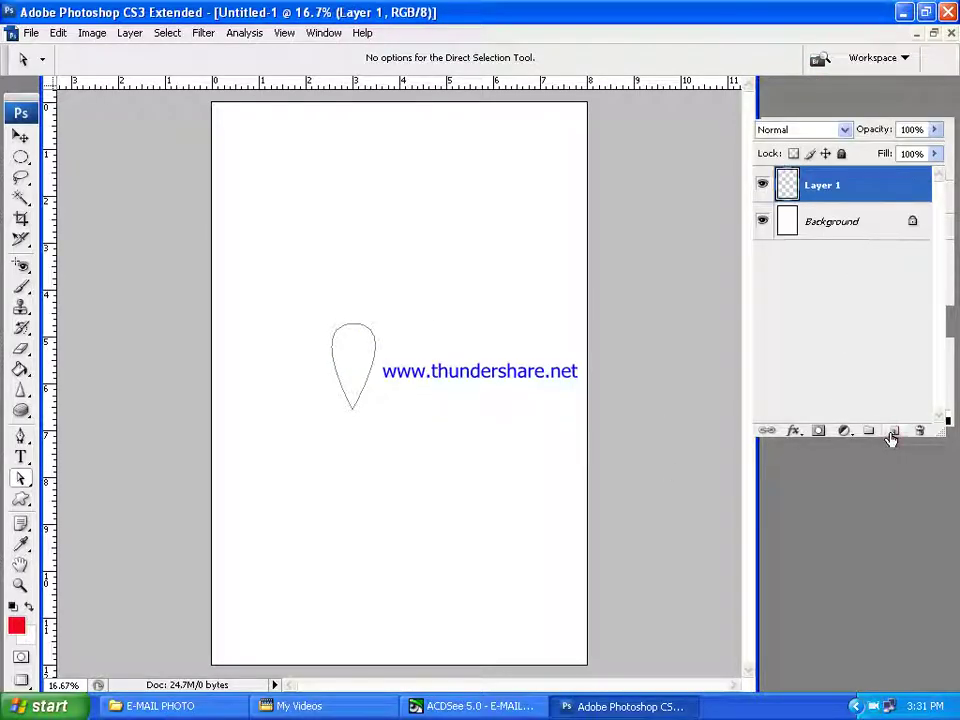
Fill the petal path with pale pink on Layer 1 and load it as a selection
click(889, 109)
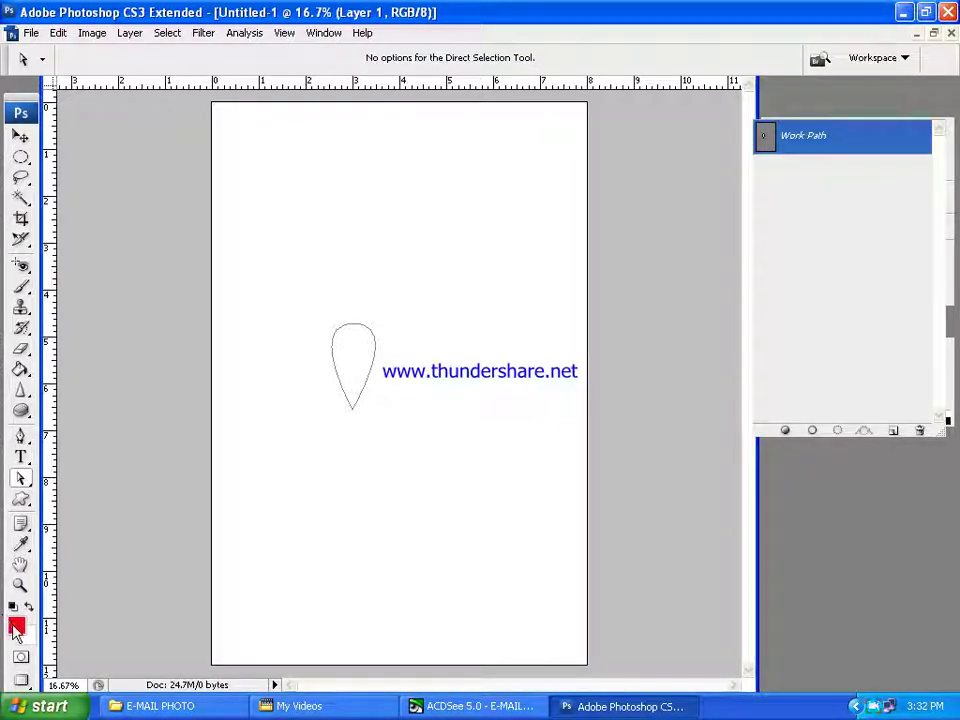
click(15, 625)
click(537, 434)
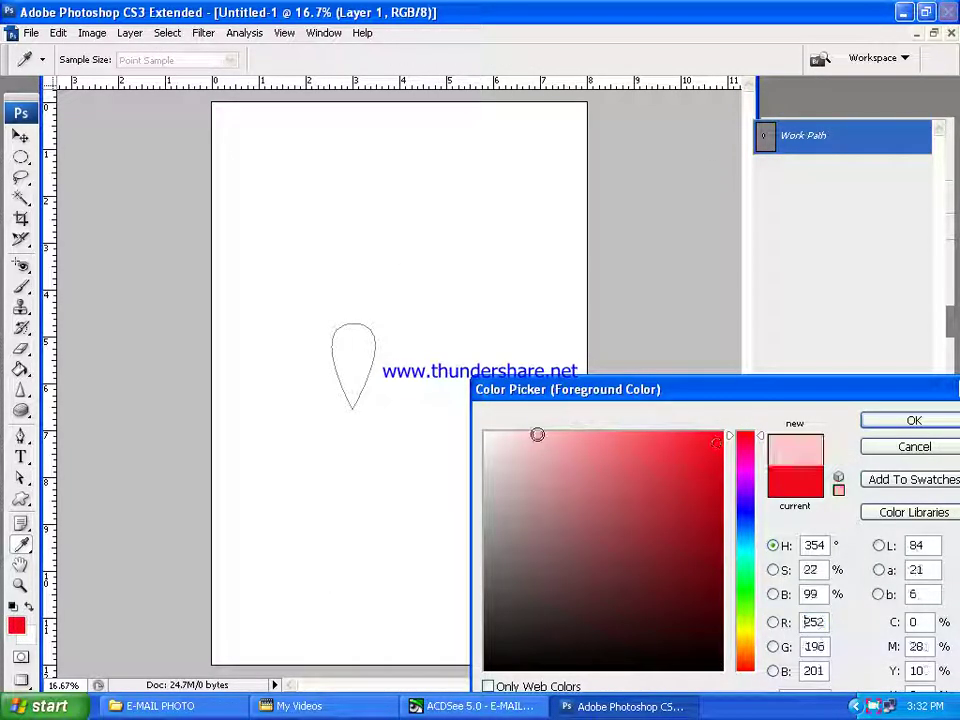
click(925, 423)
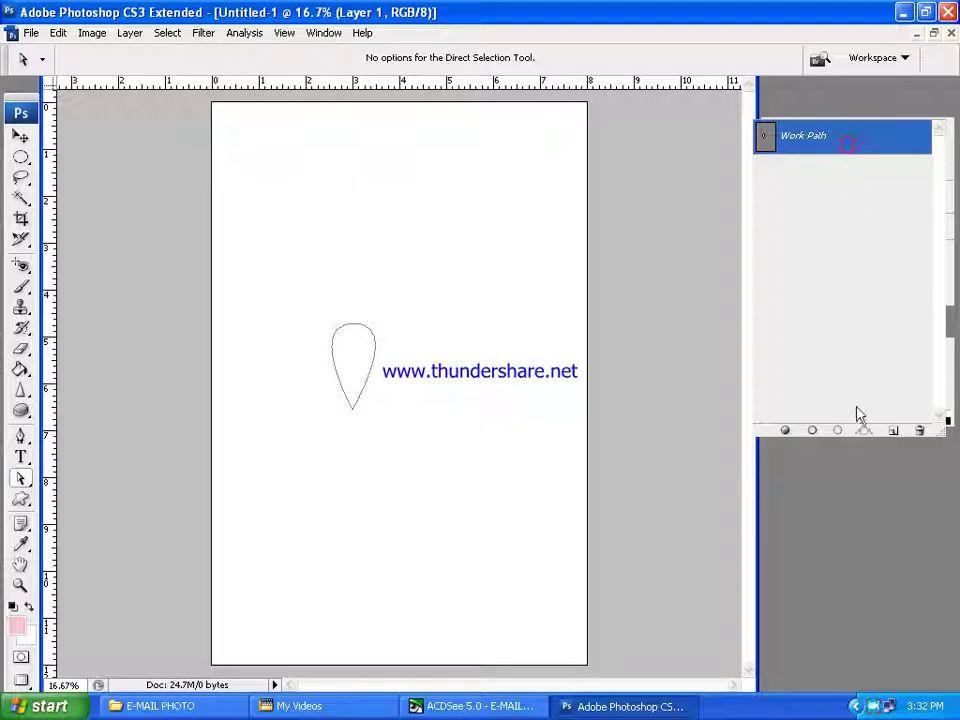
click(786, 430)
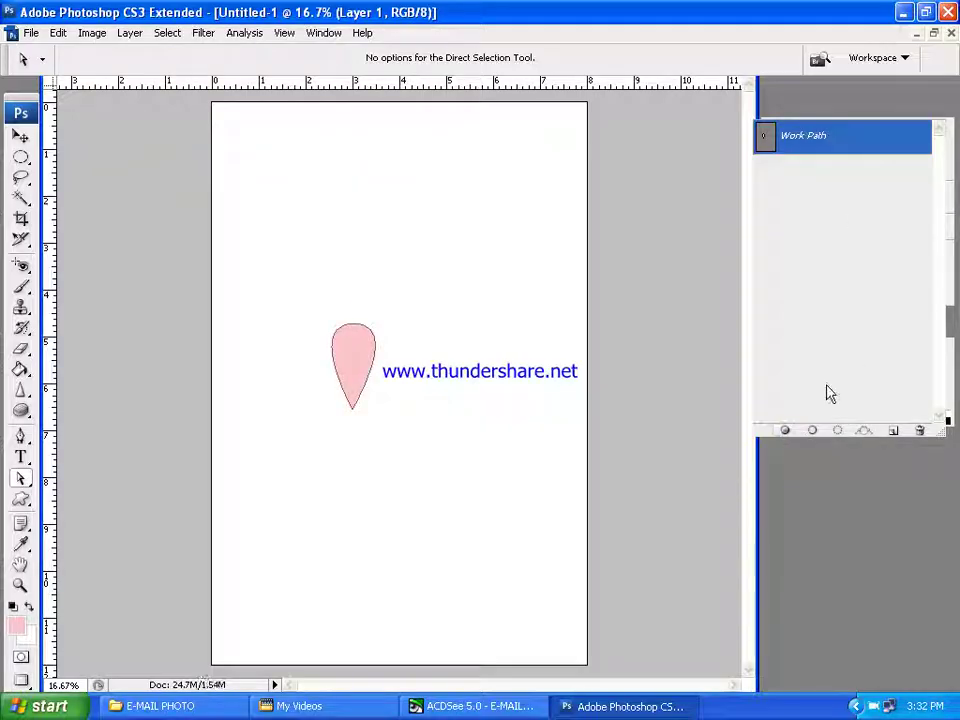
click(836, 431)
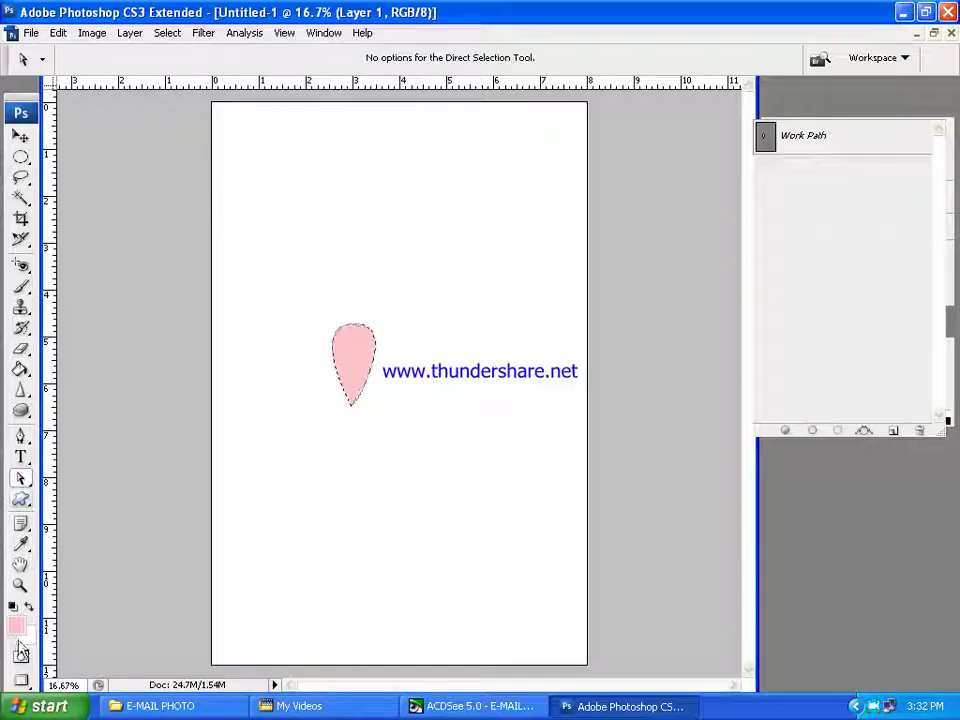
Brush red into the petal's top so it fades to pale pink at the tip
click(20, 543)
click(16, 626)
click(694, 432)
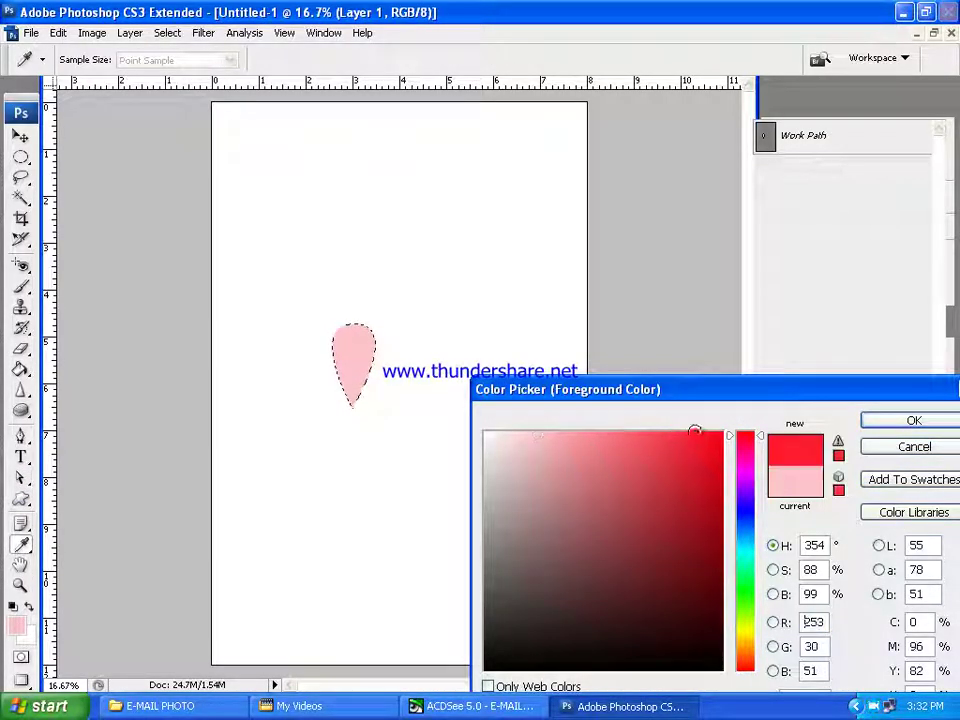
click(914, 420)
key(a)
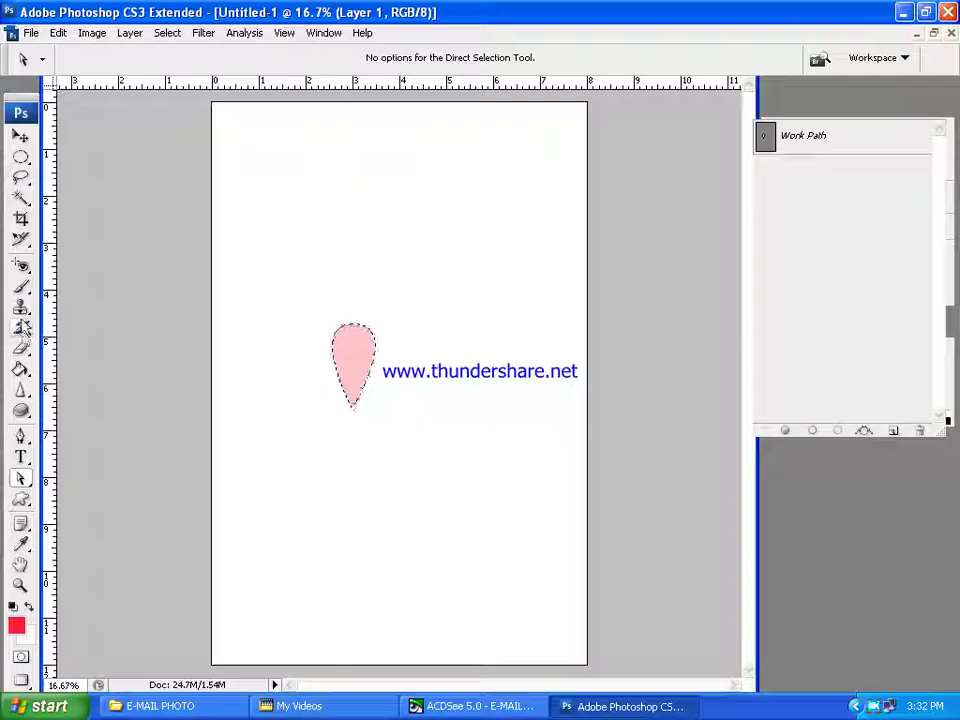
click(20, 287)
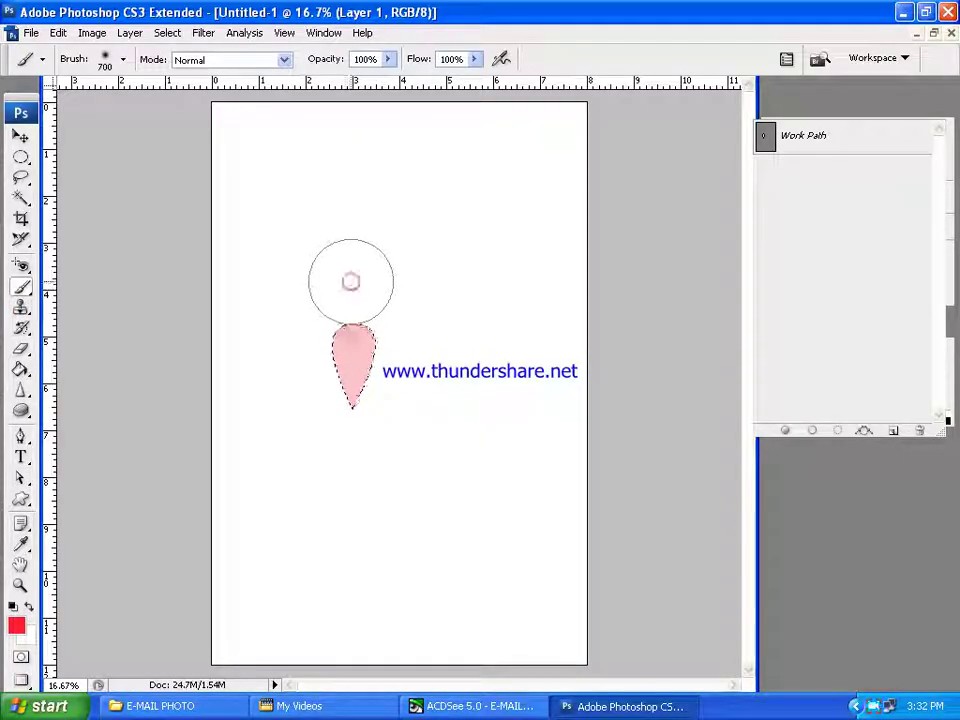
mouse_move(356, 283)
mouse_down()
mouse_move(386, 298)
mouse_move(306, 300)
mouse_up()
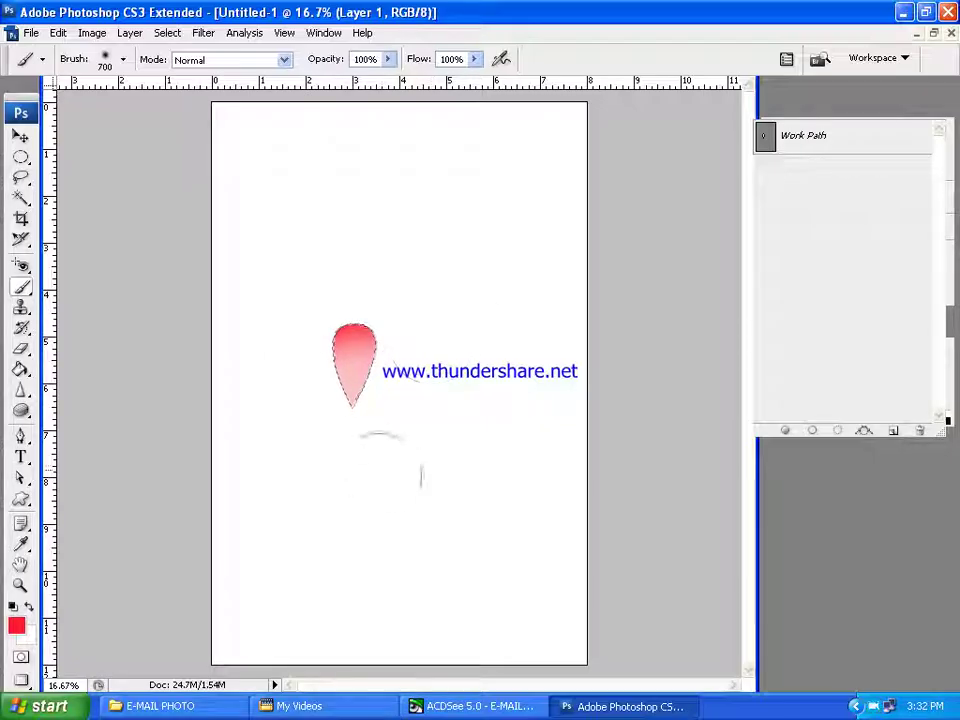
key(ctrl+z)
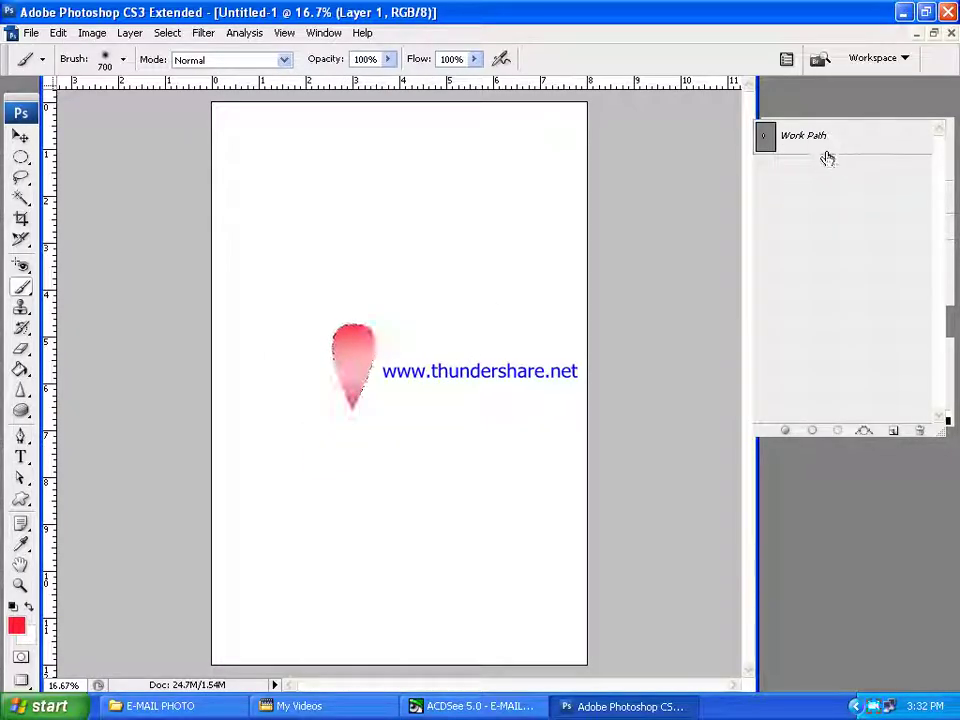
click(783, 117)
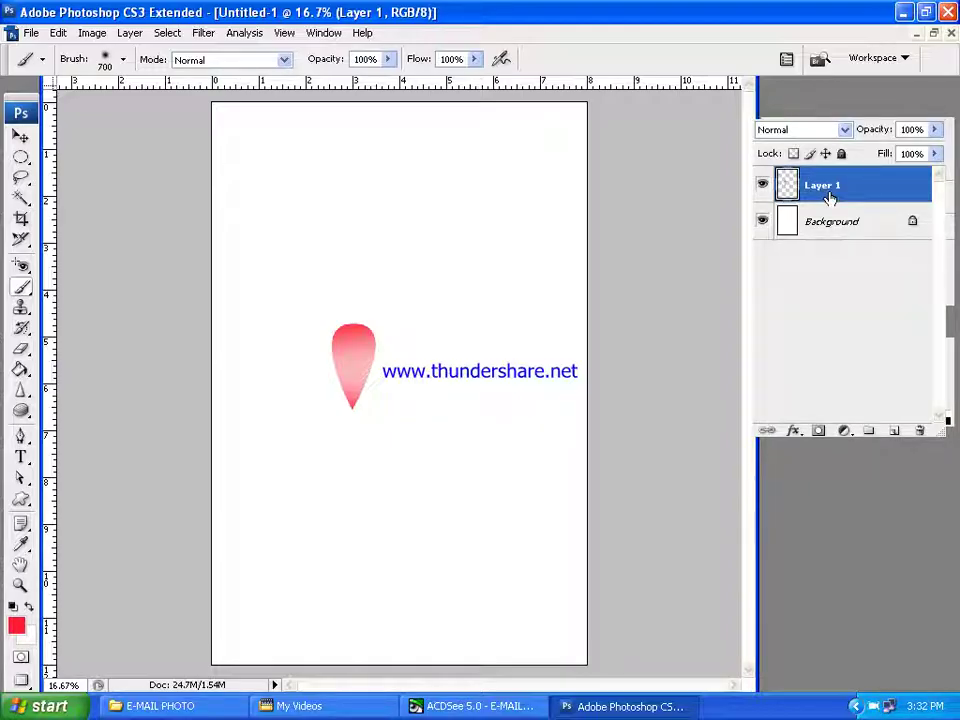
Duplicate the petal layer and rotate the copy 40° around its tip
key(ctrl+j)
click(20, 135)
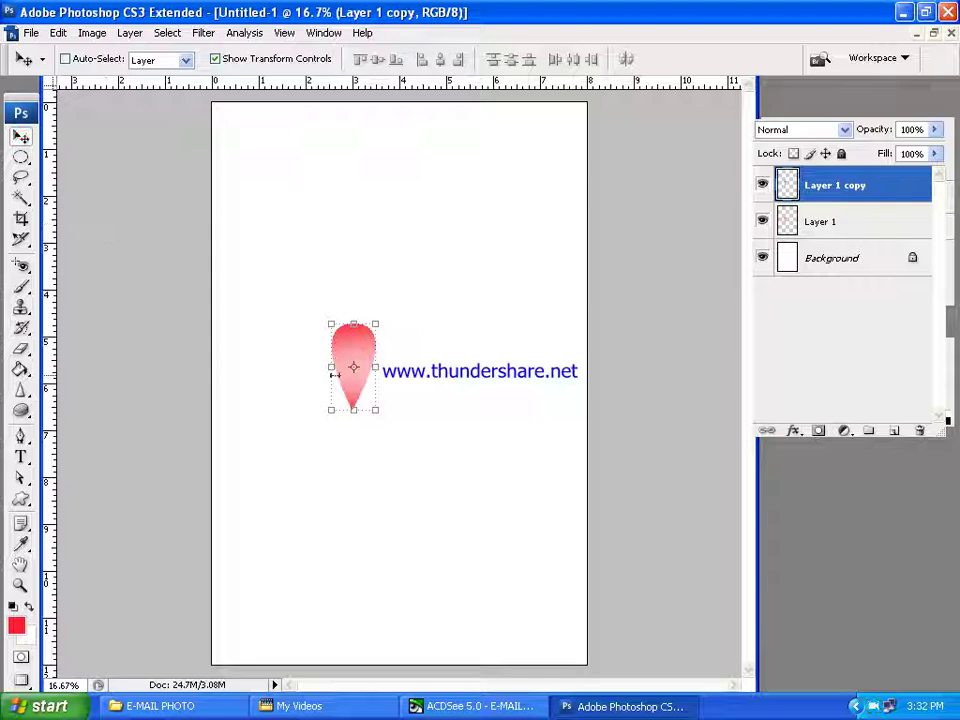
key(ctrl+t)
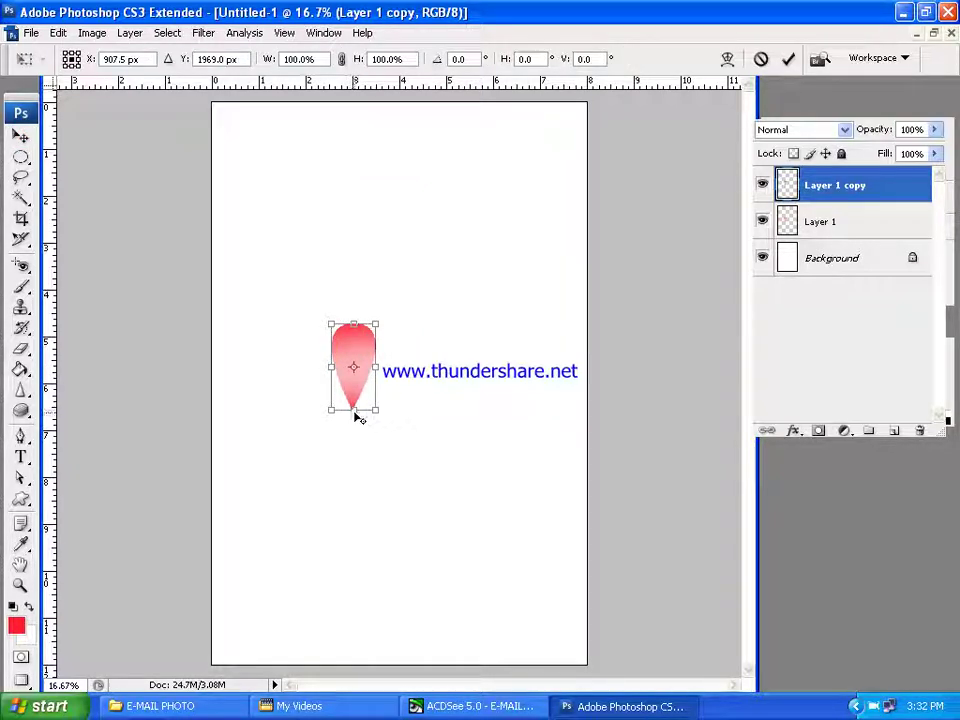
drag(354, 291, 425, 327)
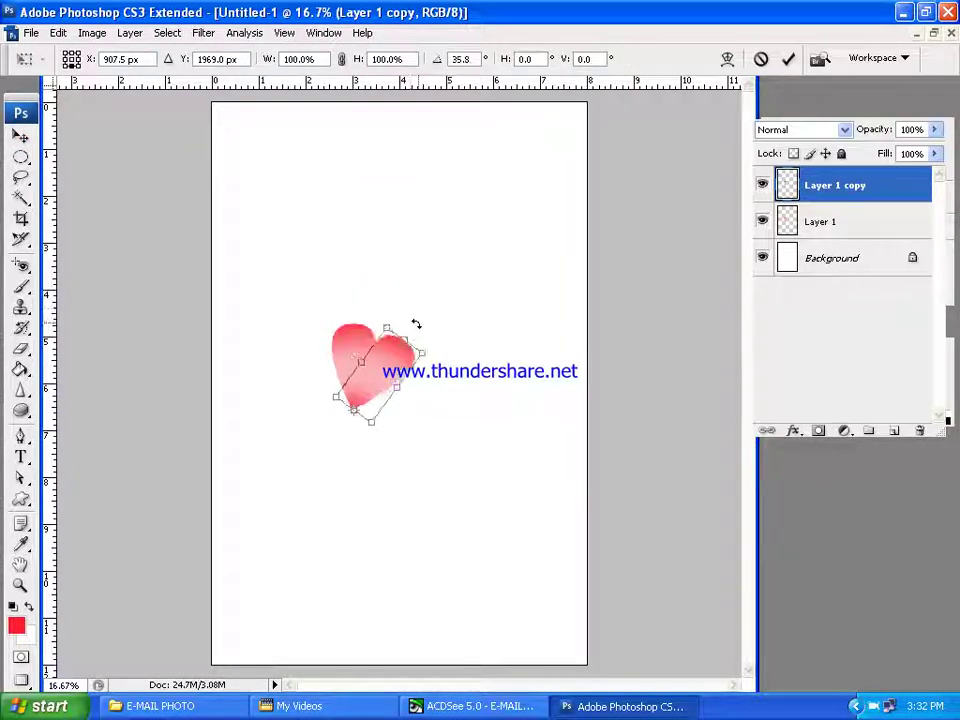
click(460, 59)
text(40)
key(Return)
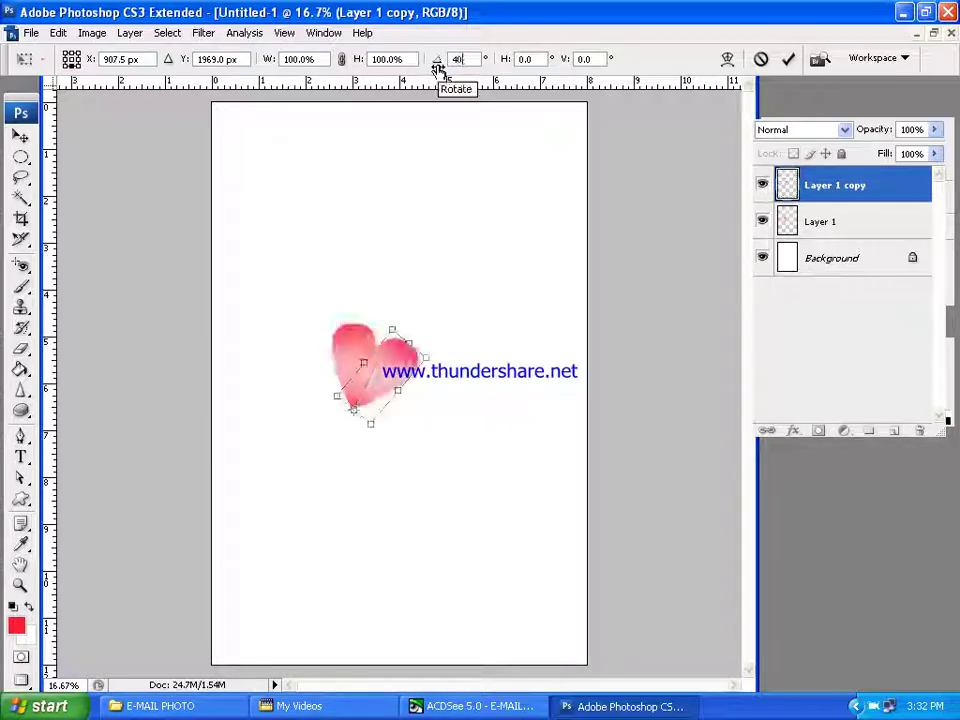
key(Return)
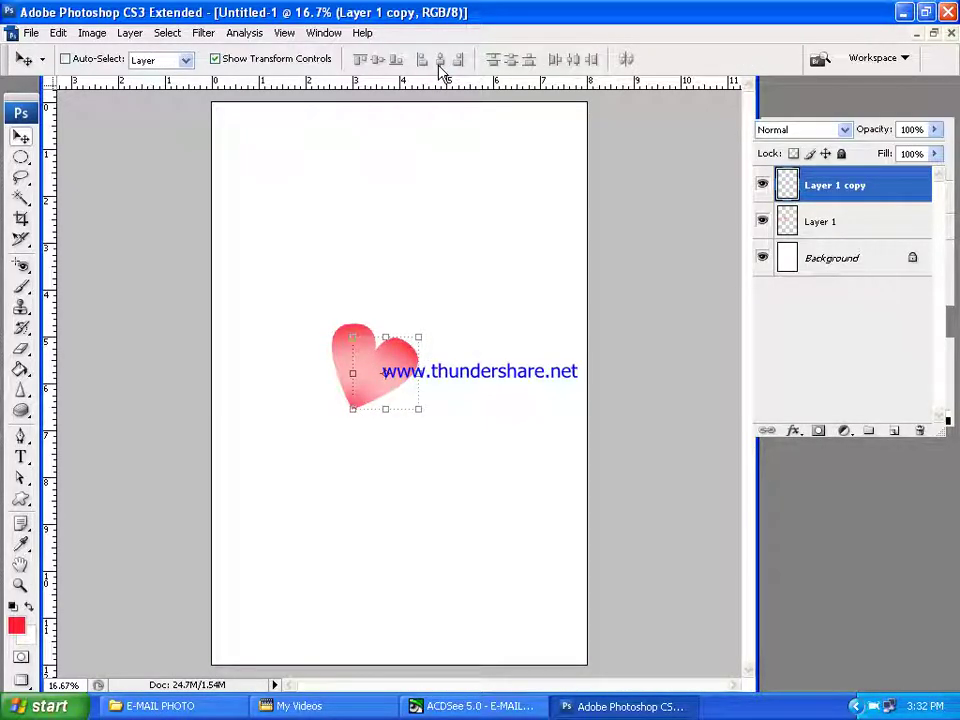
Repeat duplicate-and-rotate for more petals, merge the top petal down, and select all petal layers
key(ctrl+shift+alt+t)
key(ctrl+shift+alt+t)
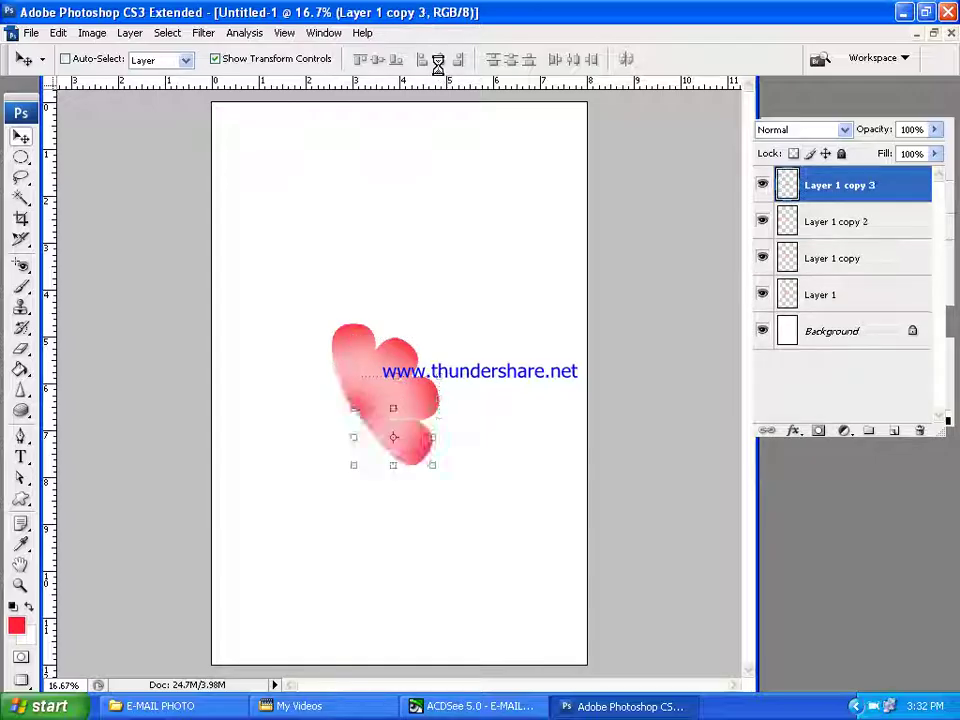
key(ctrl+shift+alt+t)
key(ctrl+shift+alt+t)
key(ctrl+shift+alt+t)
key(ctrl+shift+alt+t)
key(ctrl+shift+alt+t)
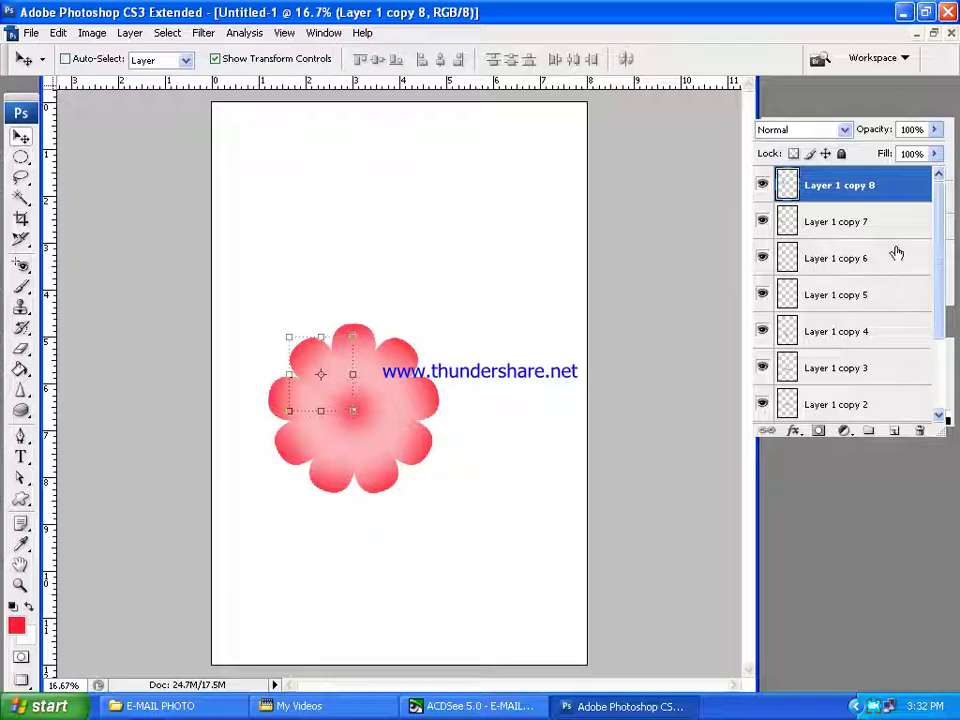
click(937, 130)
click(853, 400)
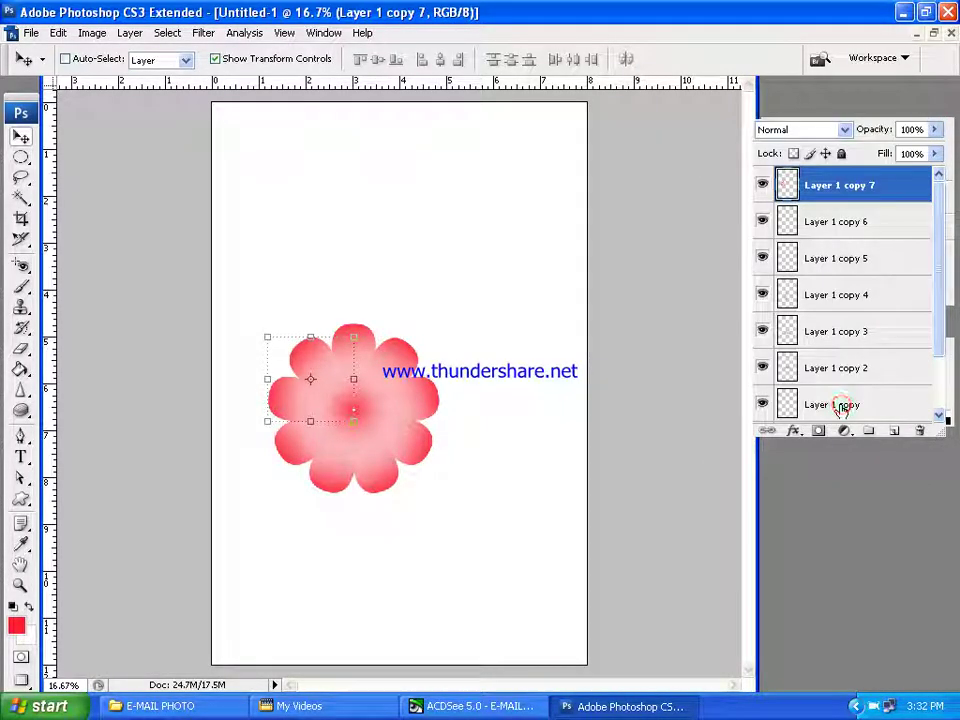
scroll(866, 368, down, 2)
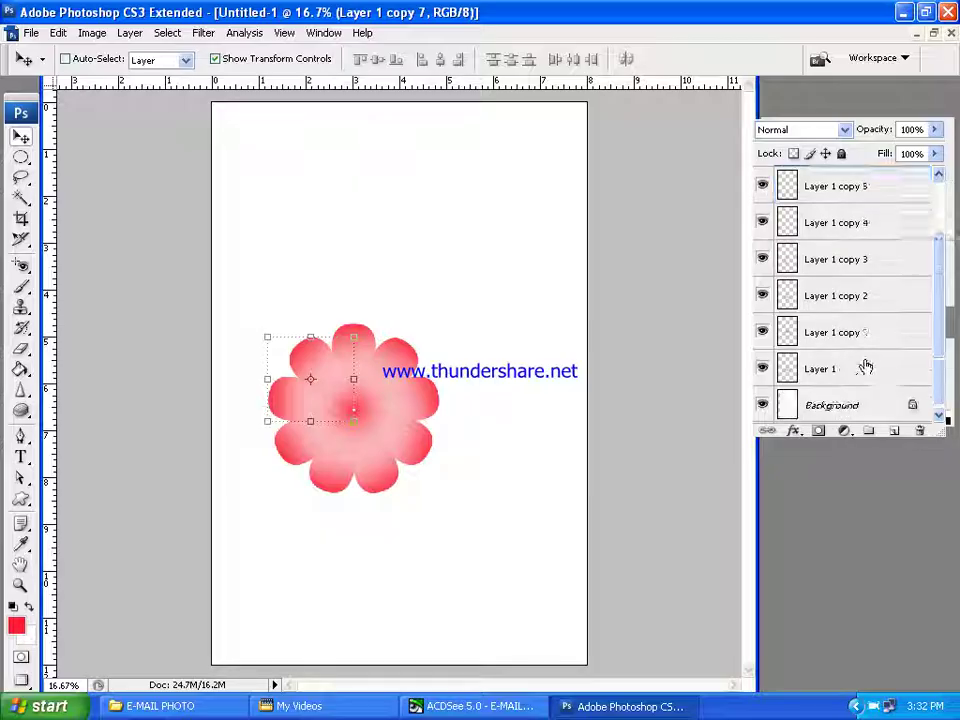
shift+click(866, 368)
click(938, 129)
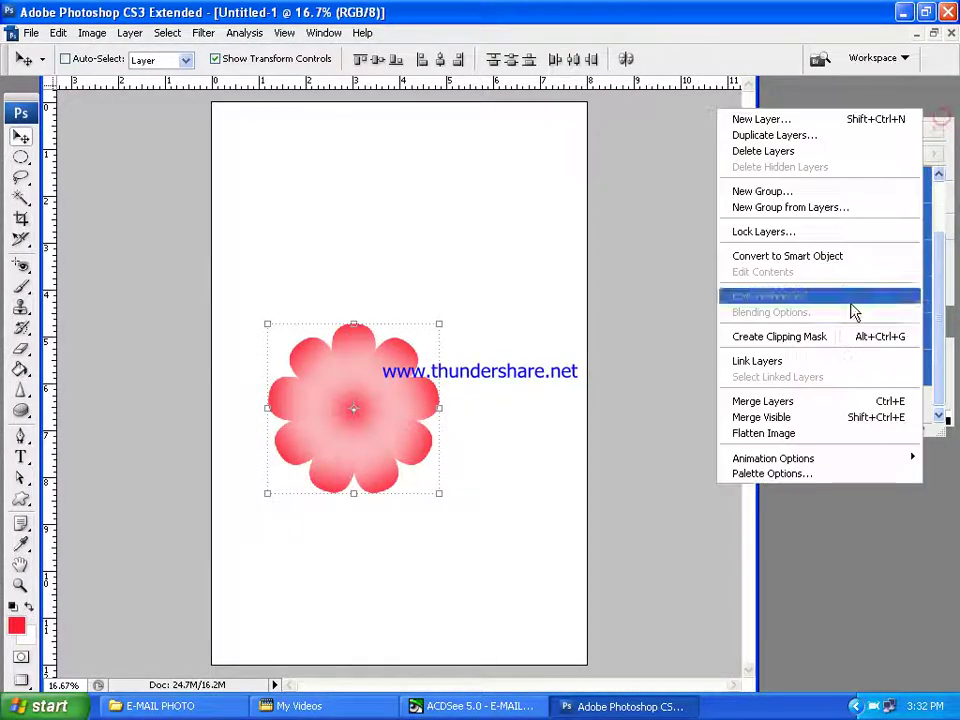
Merge the petals into one flower layer, scale it to 45% and move it bottom-left
click(825, 400)
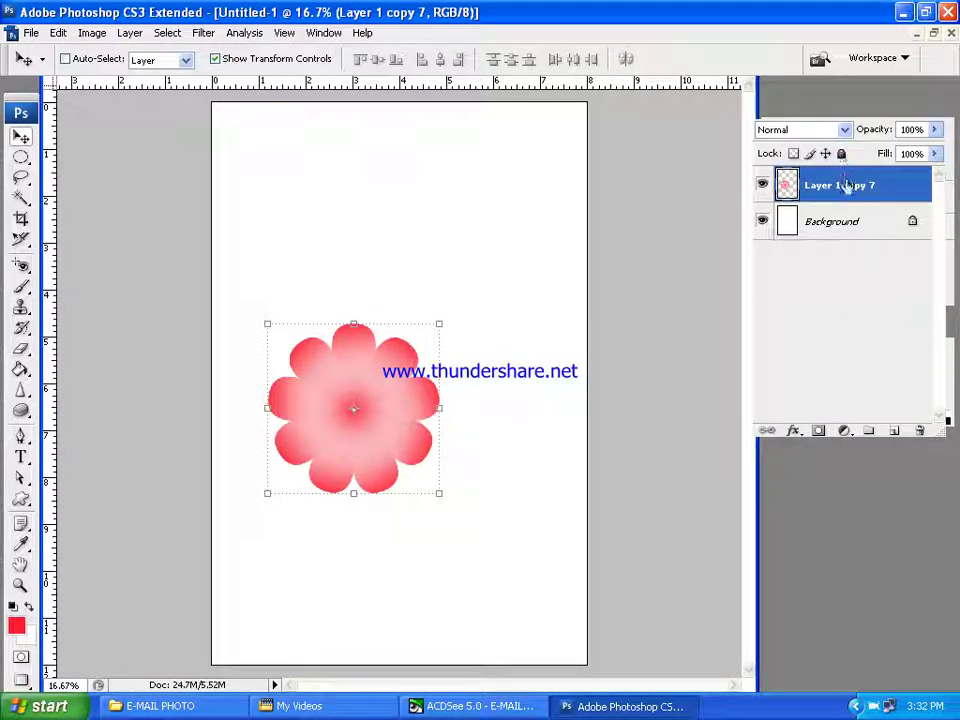
drag(445, 322, 394, 369)
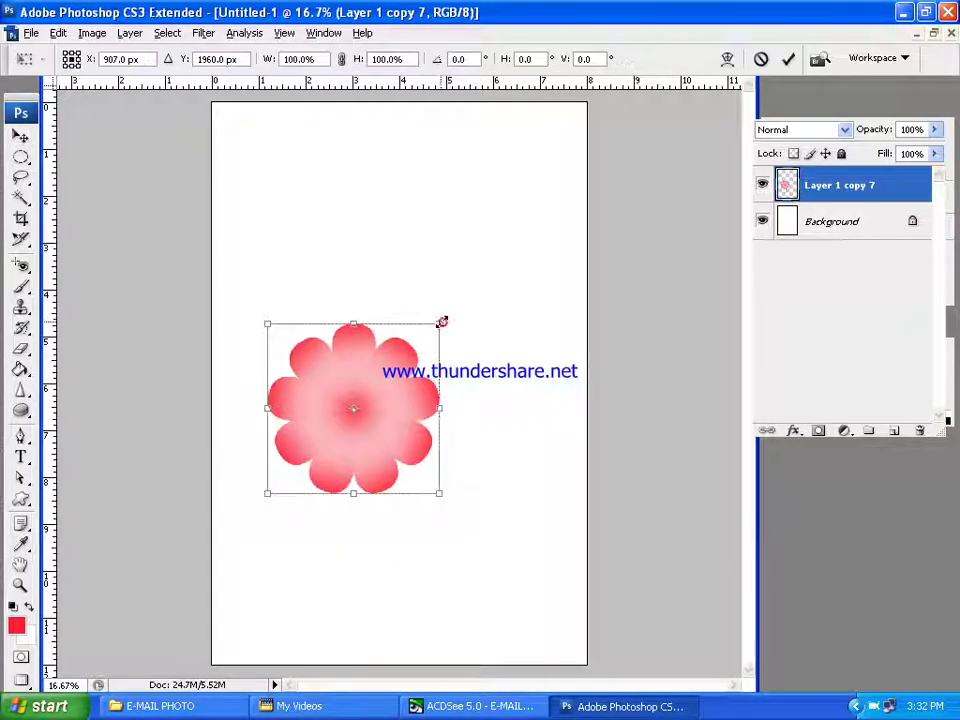
double_click(348, 402)
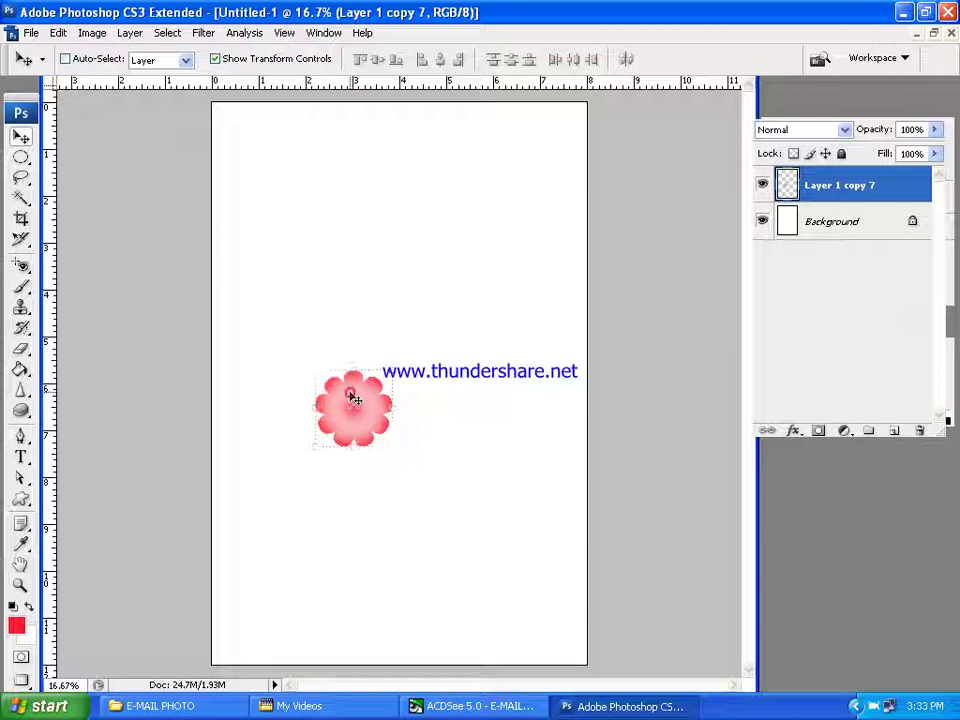
drag(348, 408, 266, 570)
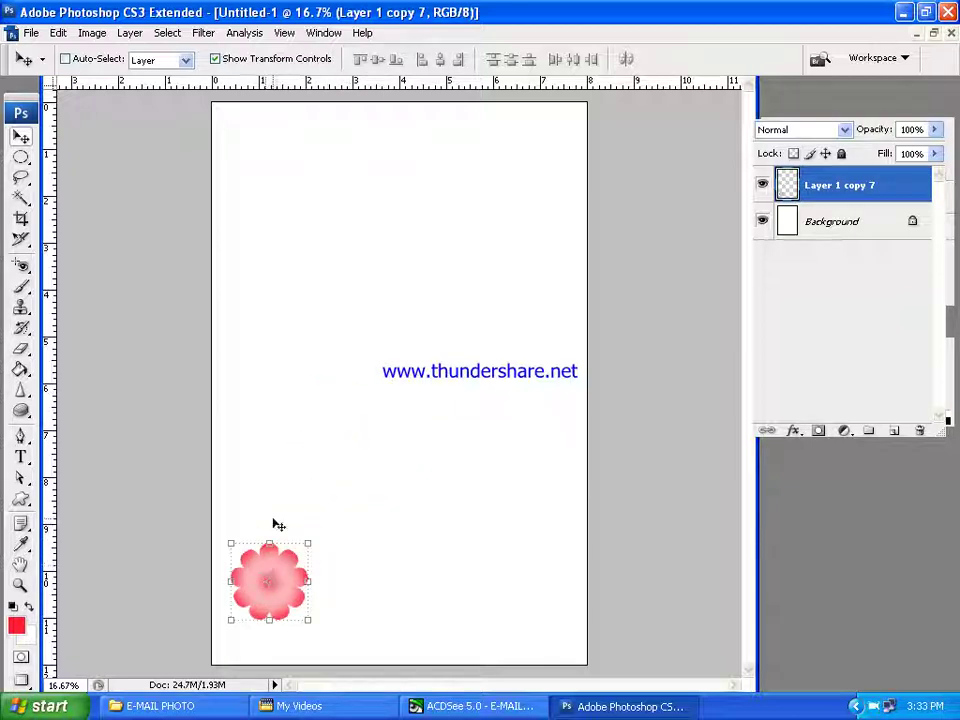
Place a copy of the flower just above it, scaled to 70%
key(ctrl+plus)
drag(330, 502, 345, 375)
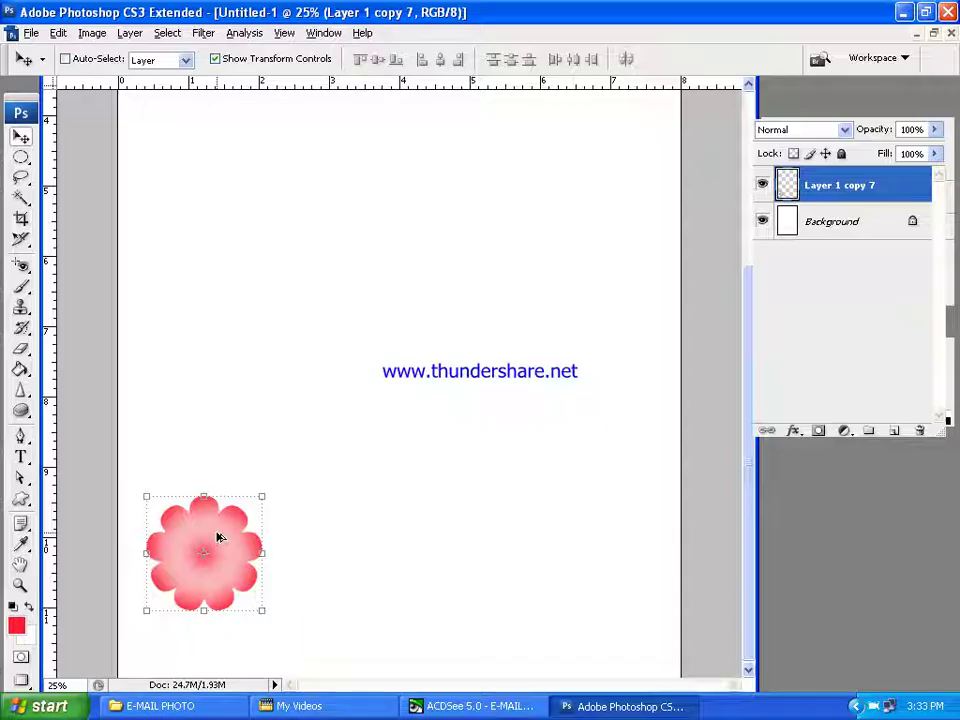
drag(220, 537, 226, 410)
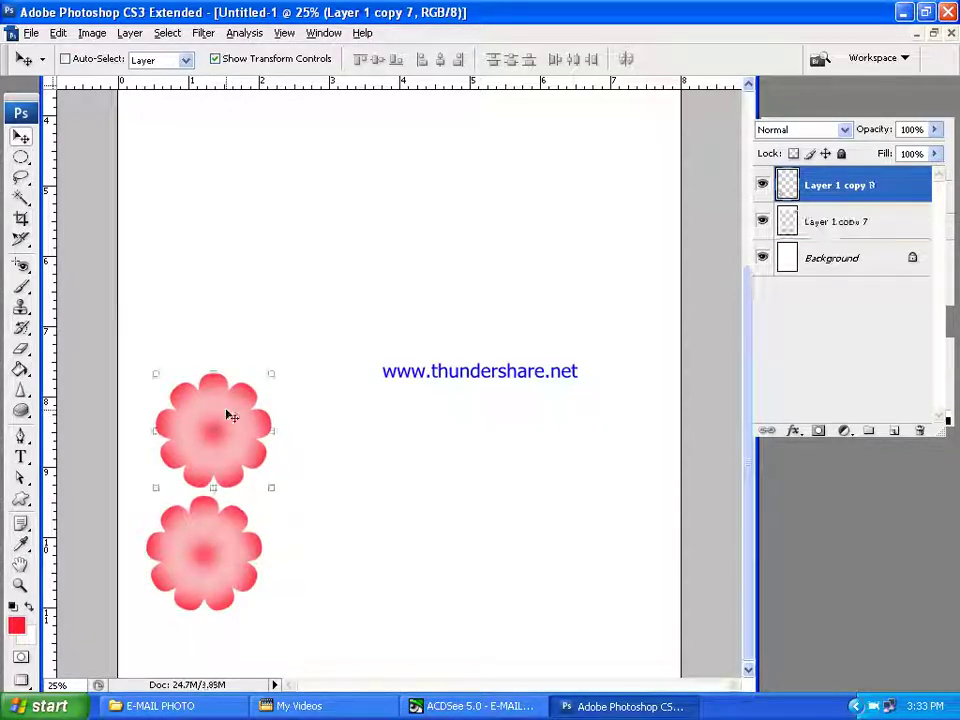
mouse_move(267, 374)
mouse_down()
mouse_move(237, 455)
mouse_move(229, 452)
mouse_up()
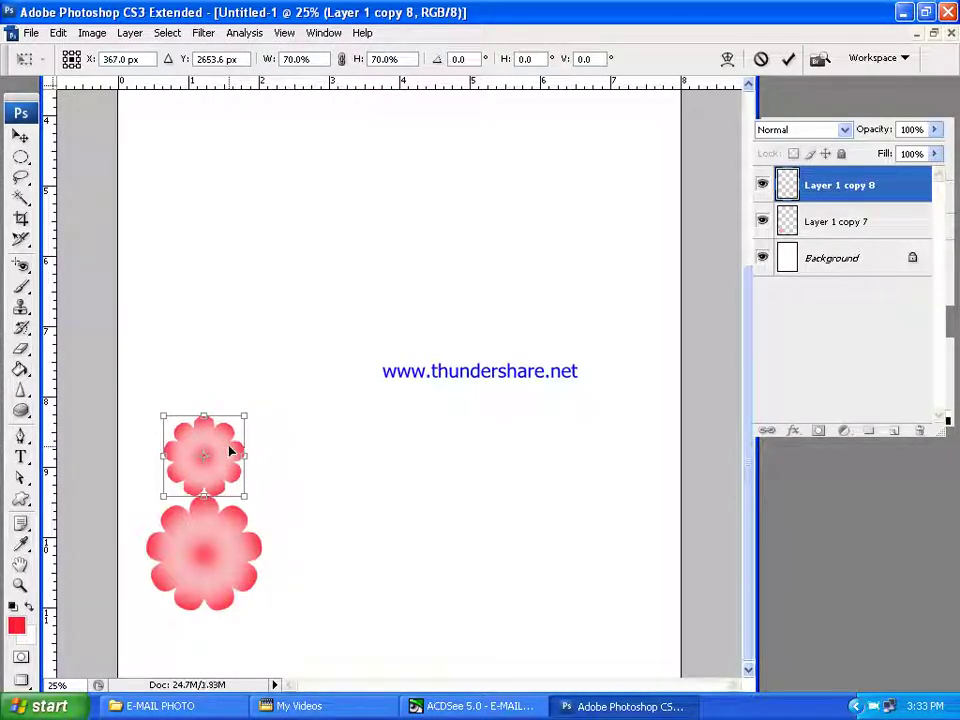
key(Return)
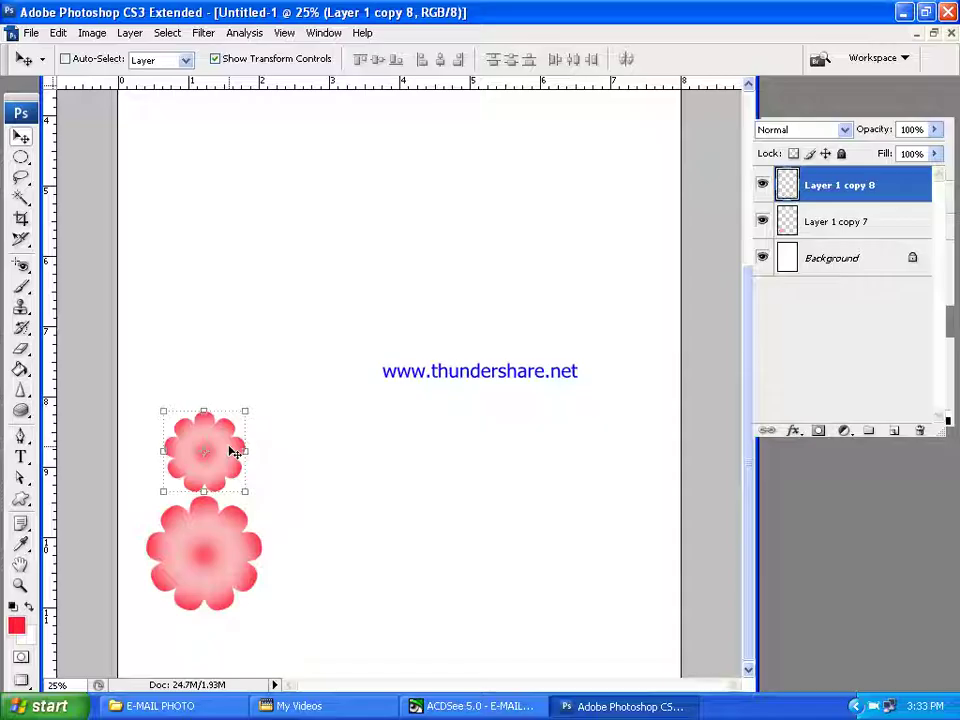
click(92, 32)
Shift the upper flower's hue to -111 in Hue/Saturation, turning it blue-violet
mouse_move(117, 78)
click(348, 214)
drag(730, 400, 830, 427)
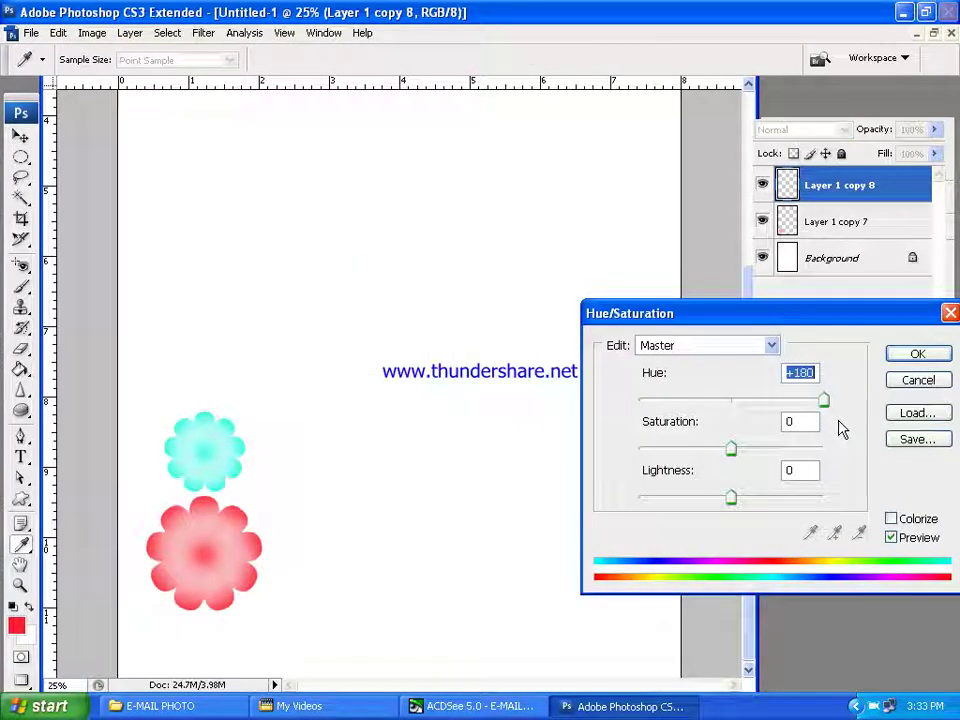
click(700, 400)
drag(703, 430, 662, 428)
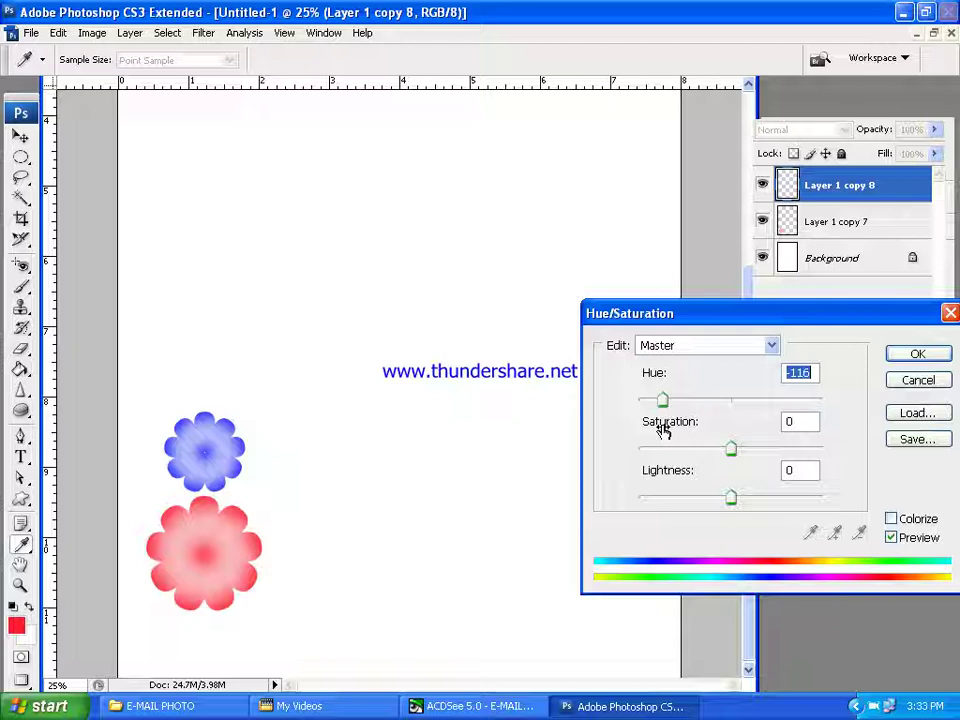
click(917, 355)
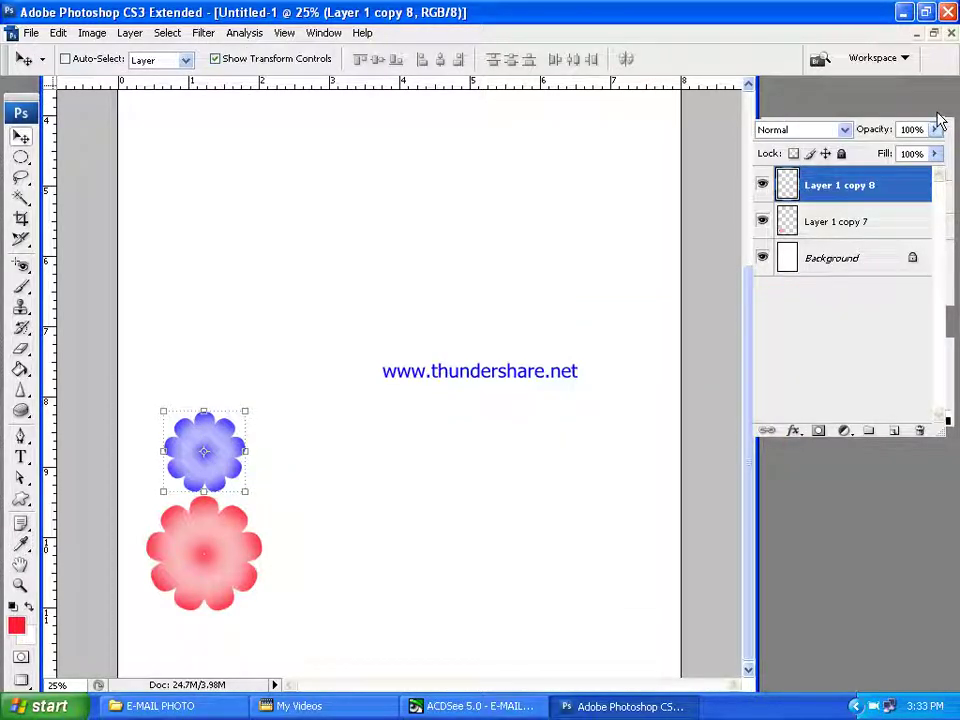
click(939, 122)
Merge the blue and pink flowers into one pair, trying and undoing repeated copies
click(791, 403)
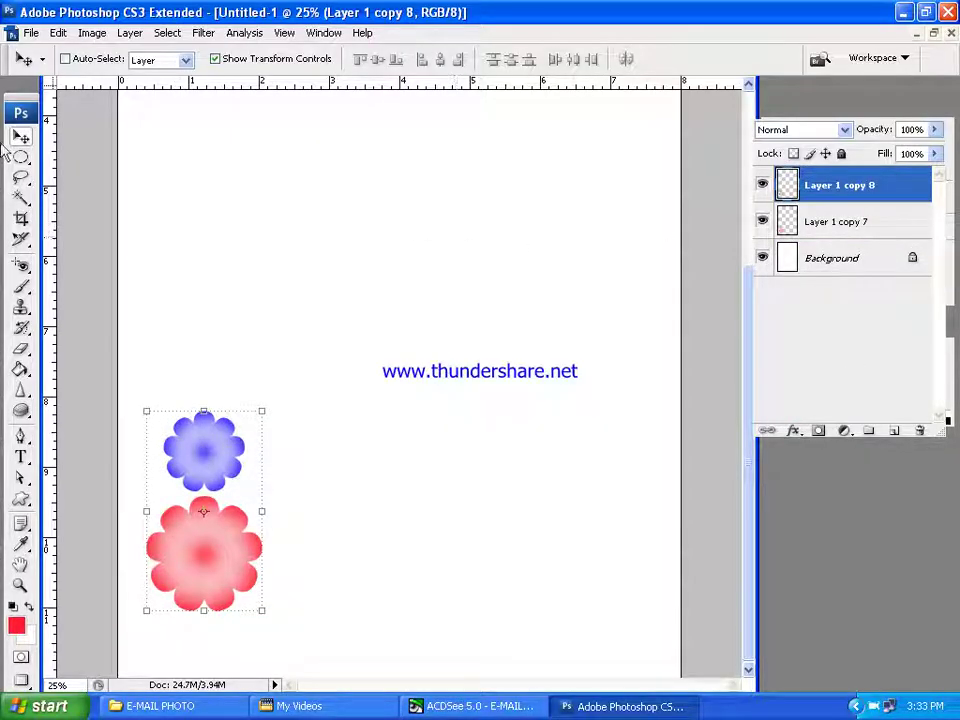
key(ctrl+alt+shift+t)
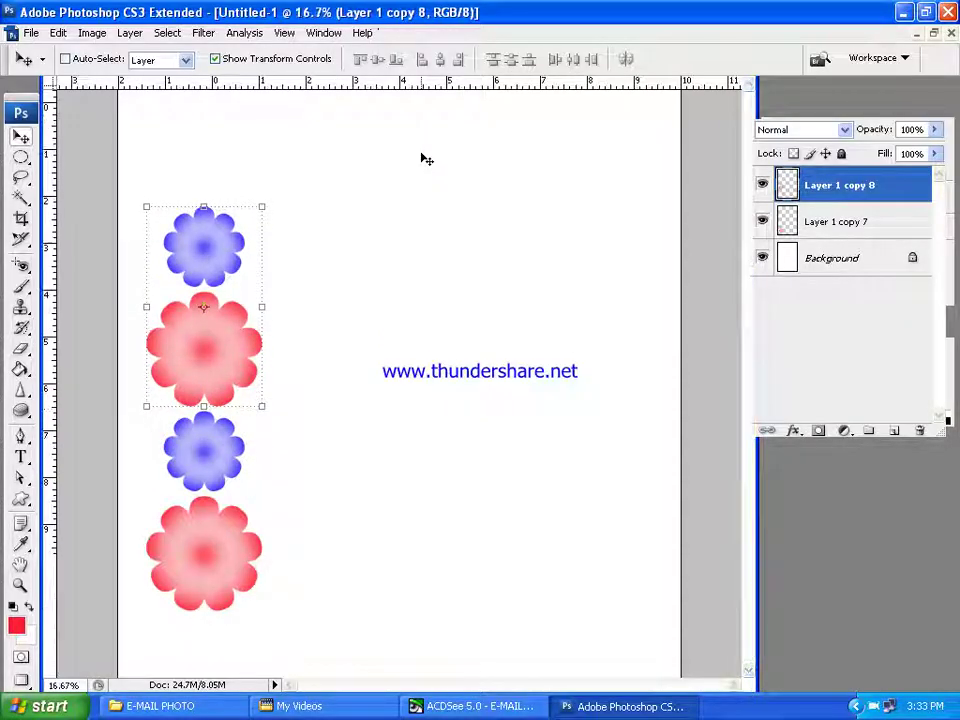
key(ctrl+minus)
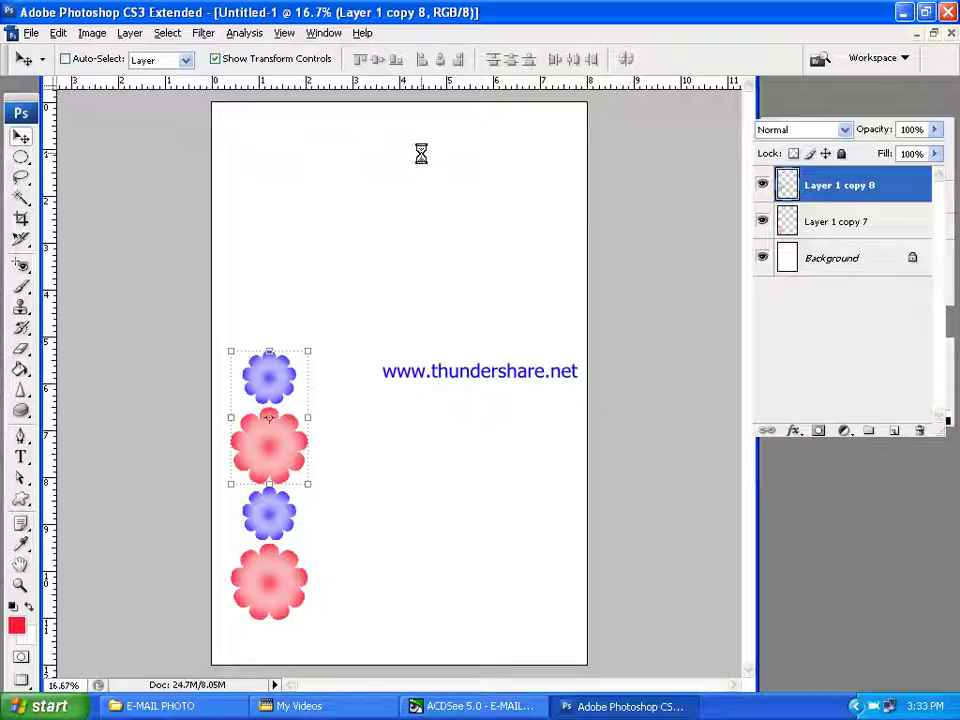
key(ctrl+shift+alt+t)
key(ctrl+alt+z)
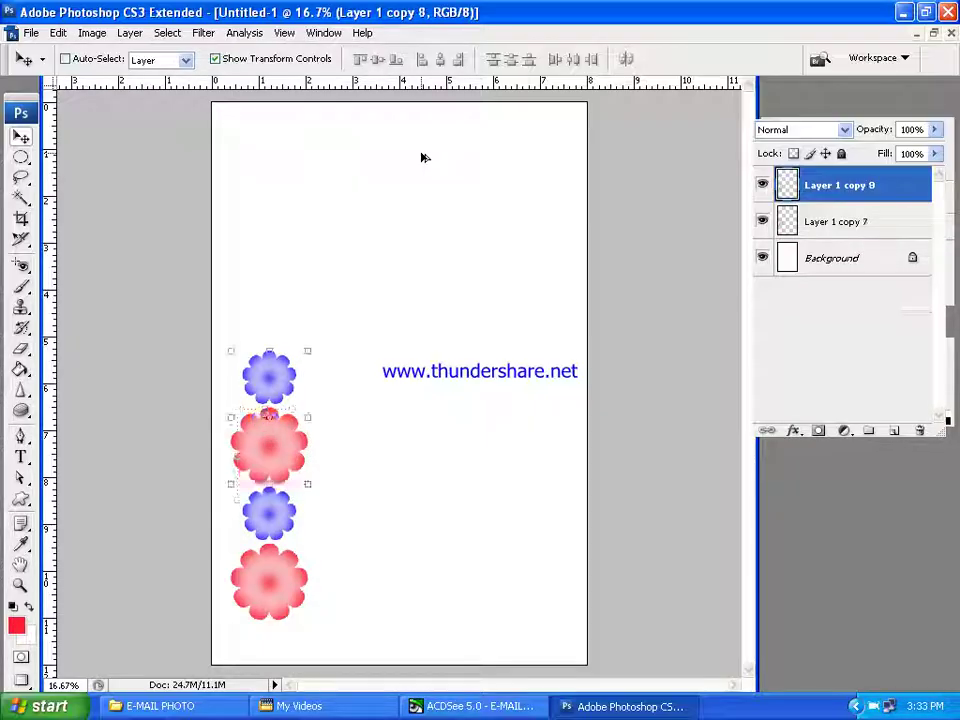
key(ctrl+alt+z)
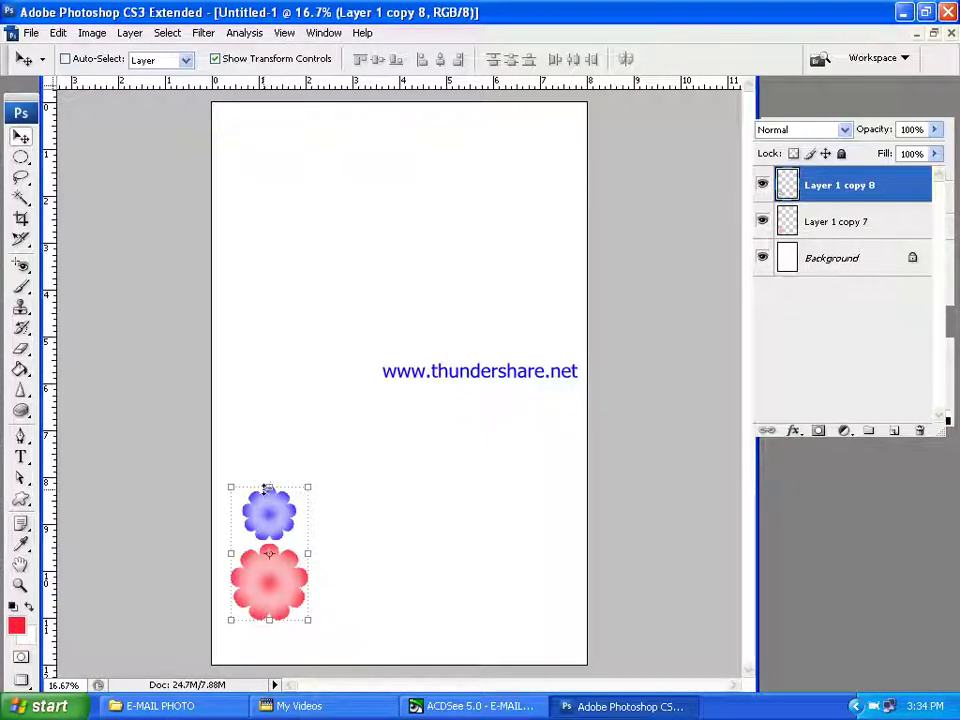
Move a copy of the flower pair up above the original, then repeat to extend the column
key(ctrl+t)
drag(269, 542, 269, 483)
key(Up)
key(Up)
key(Up)
key(Up)
key(Up)
key(Up)
key(Up)
key(Up)
key(Up)
key(Up)
key(Up)
key(Up)
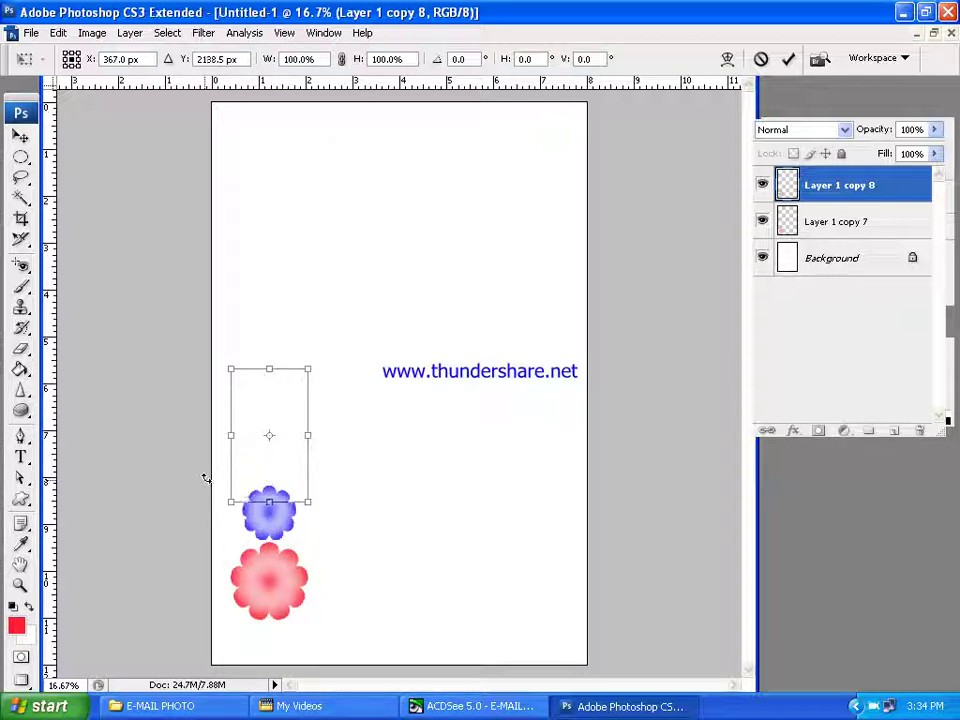
key(Up)
key(Up)
key(Up)
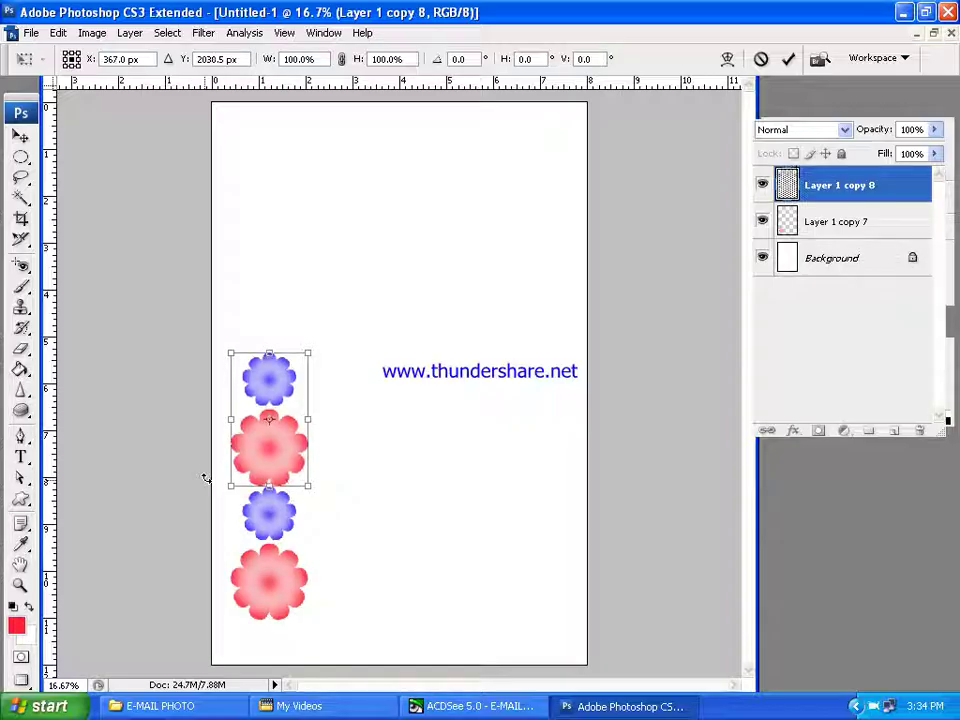
key(Return)
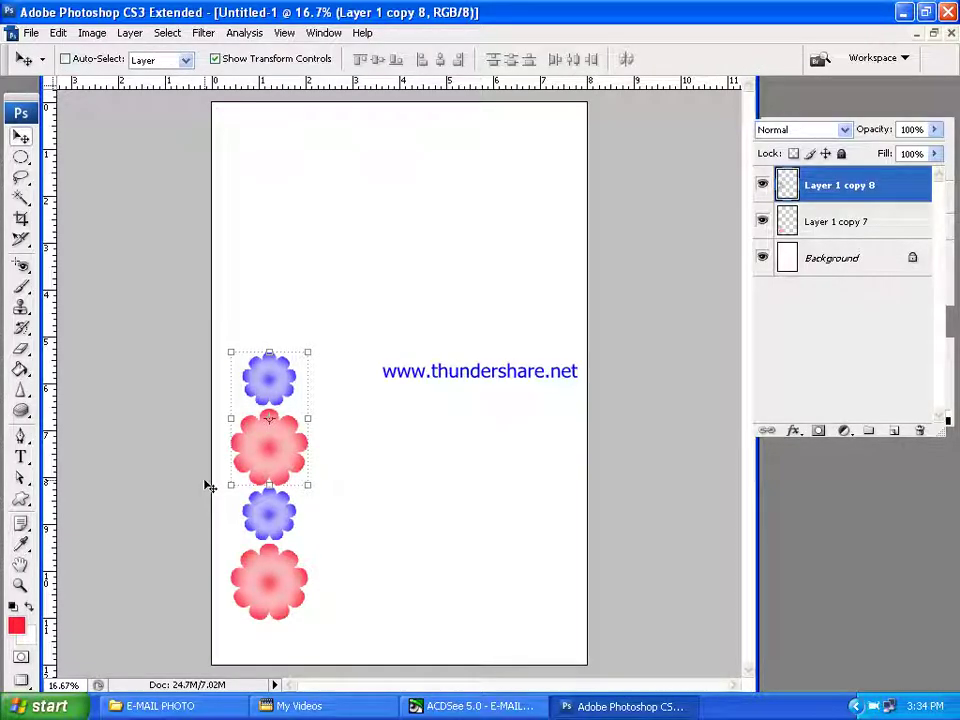
key(ctrl+shift+alt+t)
key(ctrl+shift+alt+t)
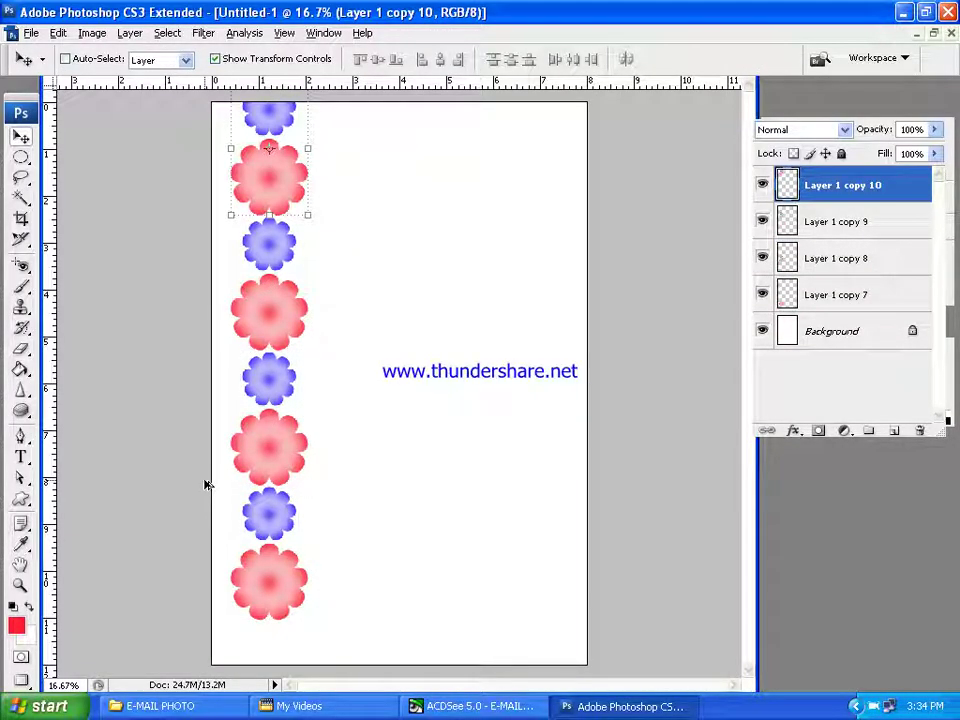
Select all four flower-pair layers, nudge them down to fit the page, and merge them
shift+click(852, 295)
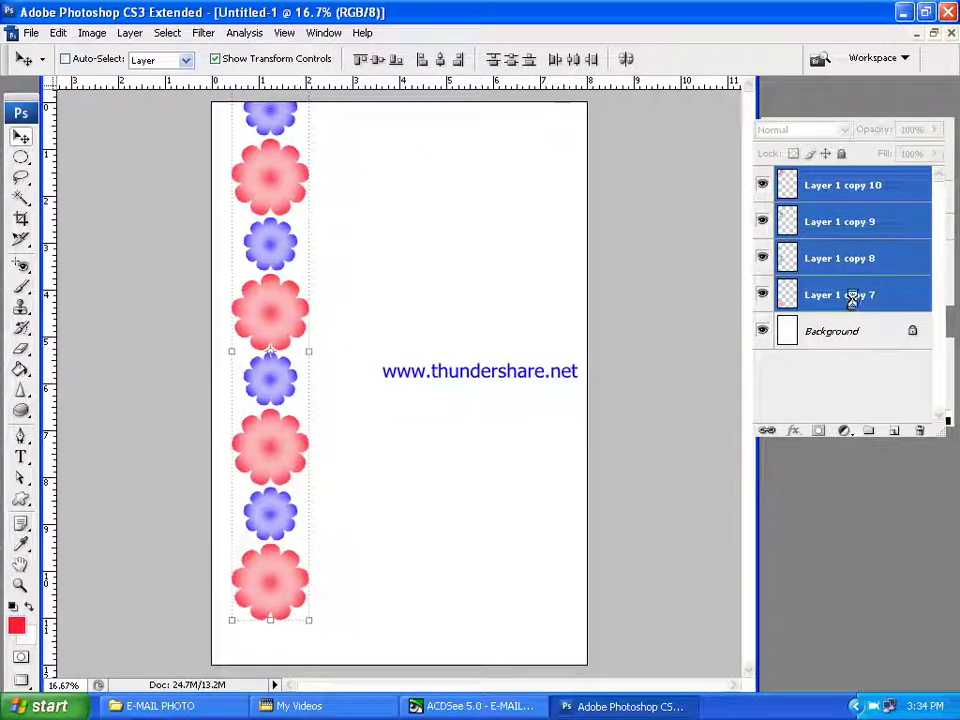
key(shift+Down)
key(shift+Down)
key(shift+Down)
key(shift+Down)
key(shift+Down)
key(shift+Down)
key(shift+Down)
key(shift+Down)
key(shift+Down)
key(shift+Down)
key(shift+Down)
key(shift+Down)
key(shift+Down)
key(shift+Down)
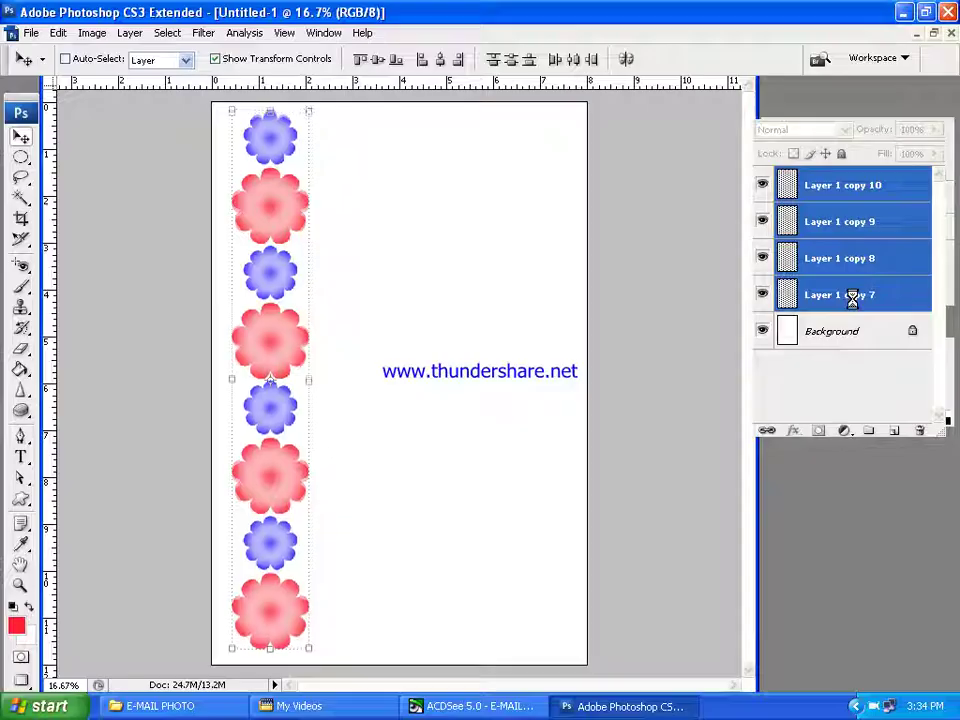
key(shift+Down)
key(shift+Down)
key(shift+Down)
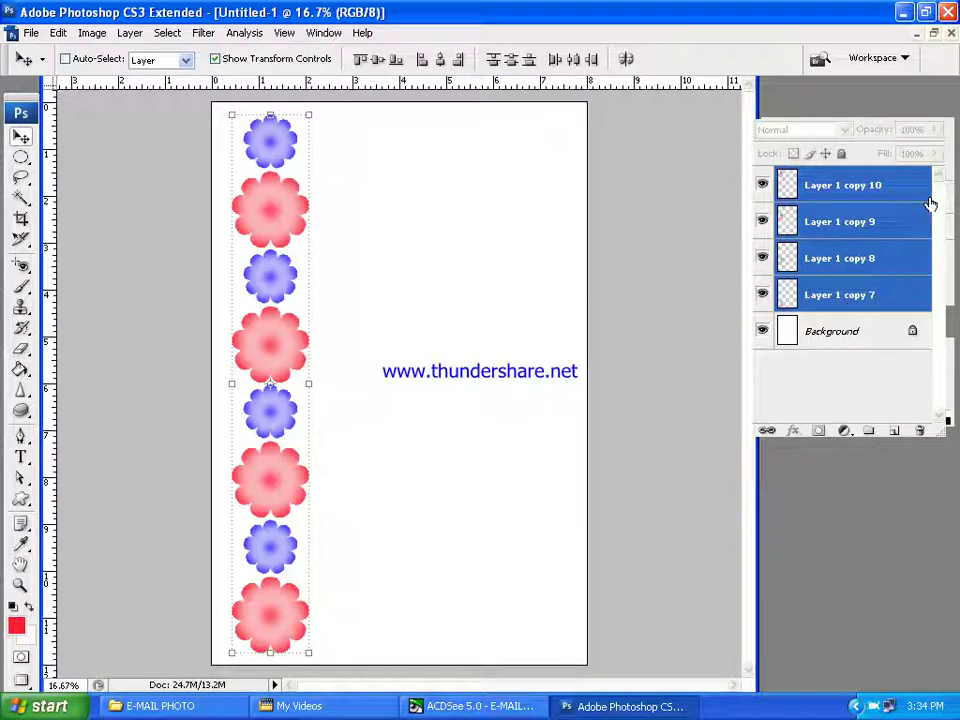
click(938, 125)
click(789, 400)
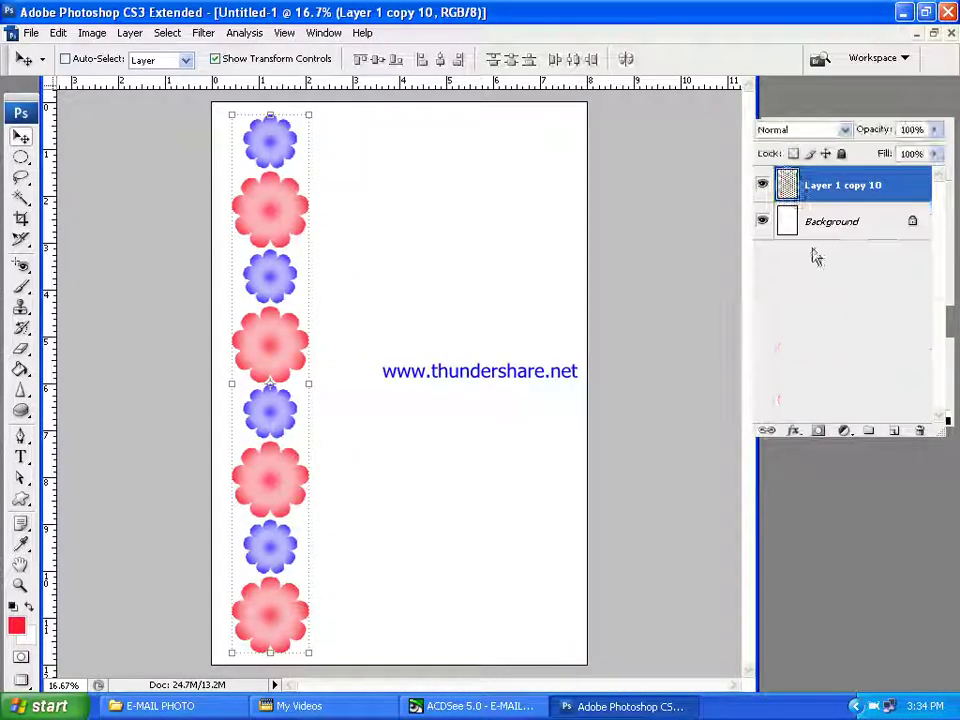
Duplicate the flower column, shift the copy right, and flip it vertically
key(ctrl+j)
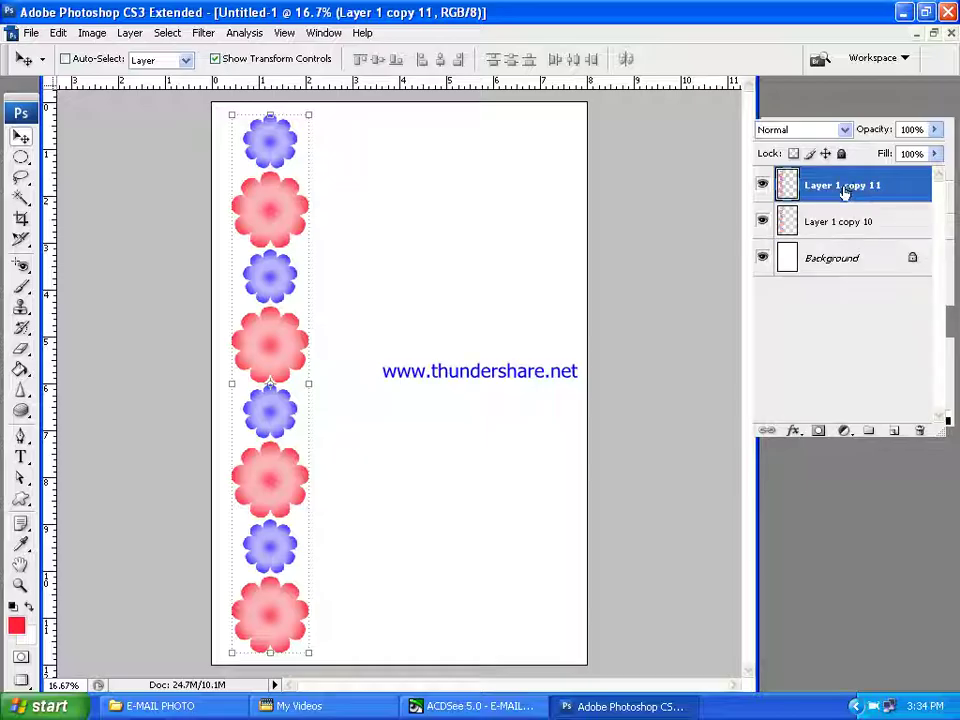
click(306, 383)
key(shift+Right)
key(shift+Right)
key(shift+Right)
key(shift+Right)
key(shift+Right)
key(shift+Right)
key(shift+Right)
key(shift+Right)
key(shift+Right)
key(shift+Right)
key(shift+Right)
key(shift+Right)
key(shift+Right)
key(shift+Right)
key(shift+Right)
key(shift+Right)
key(shift+Right)
key(shift+Right)
key(shift+Right)
key(shift+Right)
key(shift+Right)
key(shift+Right)
key(shift+Right)
key(shift+Right)
key(shift+Right)
key(shift+Right)
key(shift+Right)
key(shift+Right)
key(shift+Right)
key(shift+Right)
key(shift+Right)
key(shift+Right)
key(shift+Right)
key(shift+Right)
key(shift+Right)
key(shift+Right)
key(shift+Right)
key(shift+Right)
right_click(363, 122)
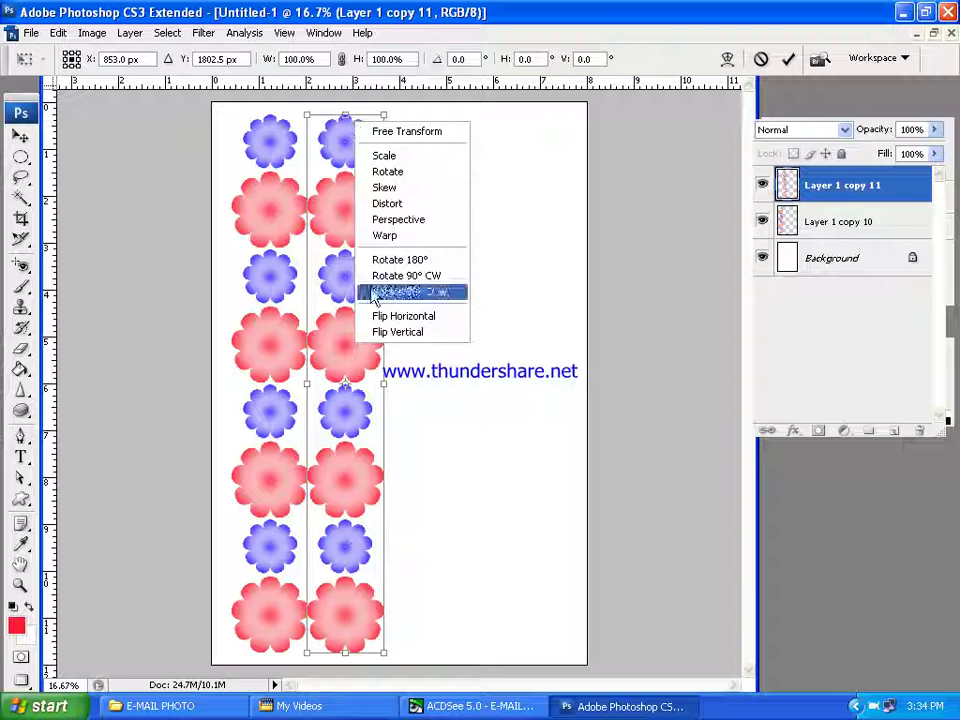
click(380, 331)
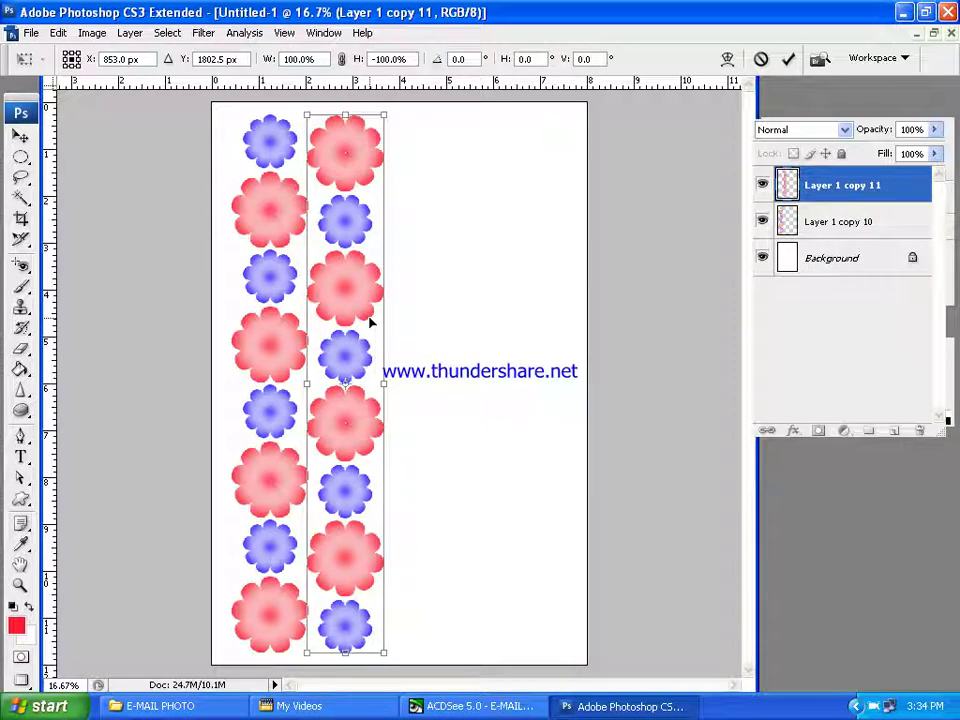
key(Return)
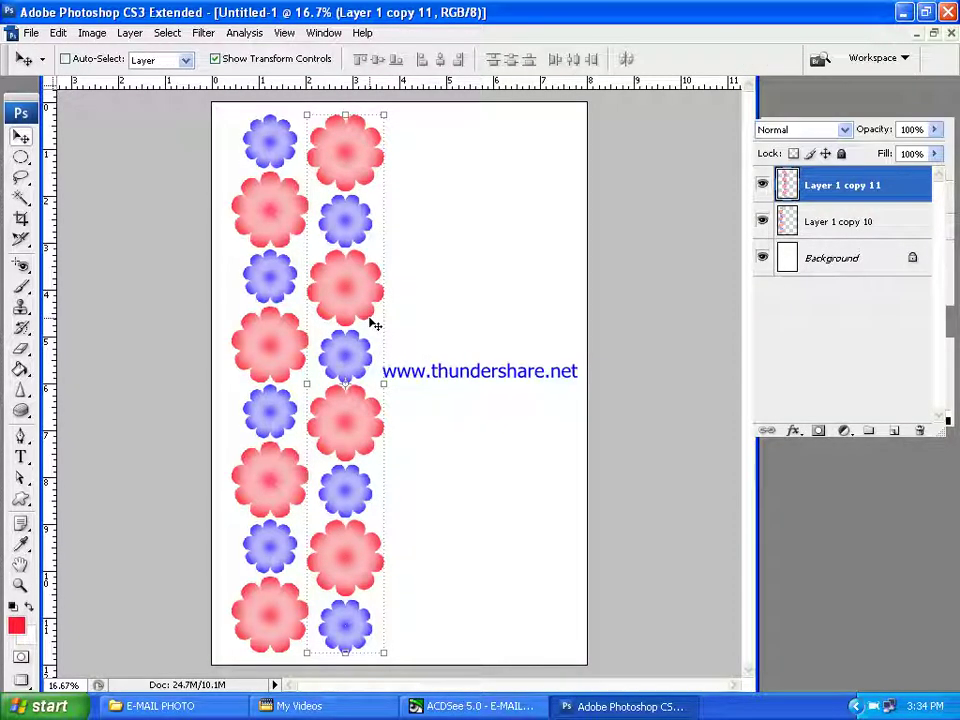
Repeat to reach five columns, then shift all column layers left to fit the page
key(ctrl+alt+shift+t)
key(ctrl+alt+shift+t)
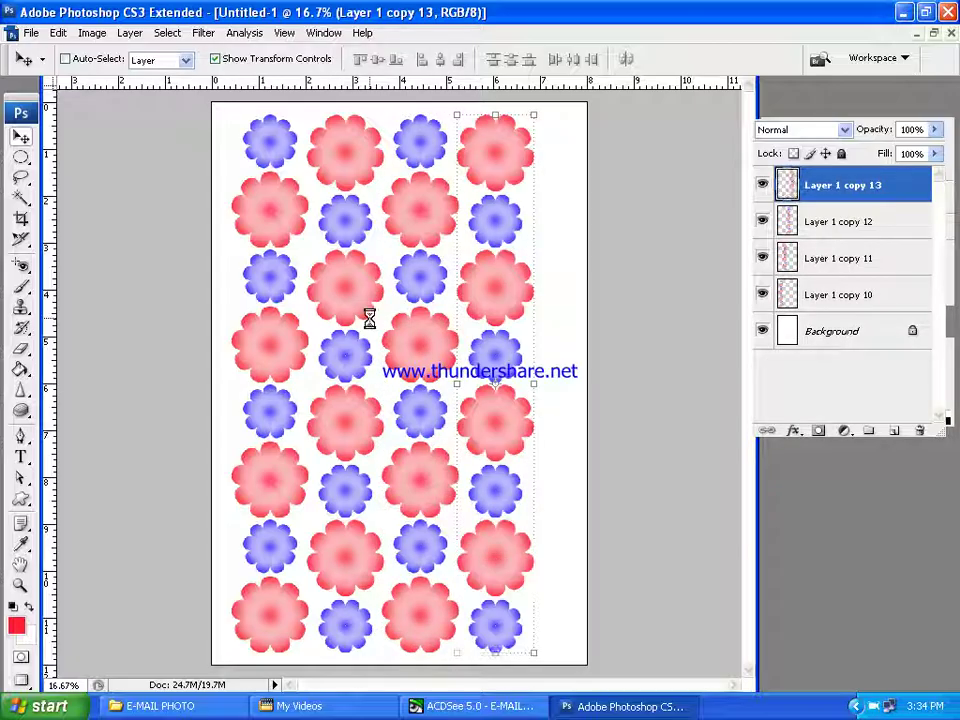
key(ctrl+alt+shift+t)
shift+click(868, 320)
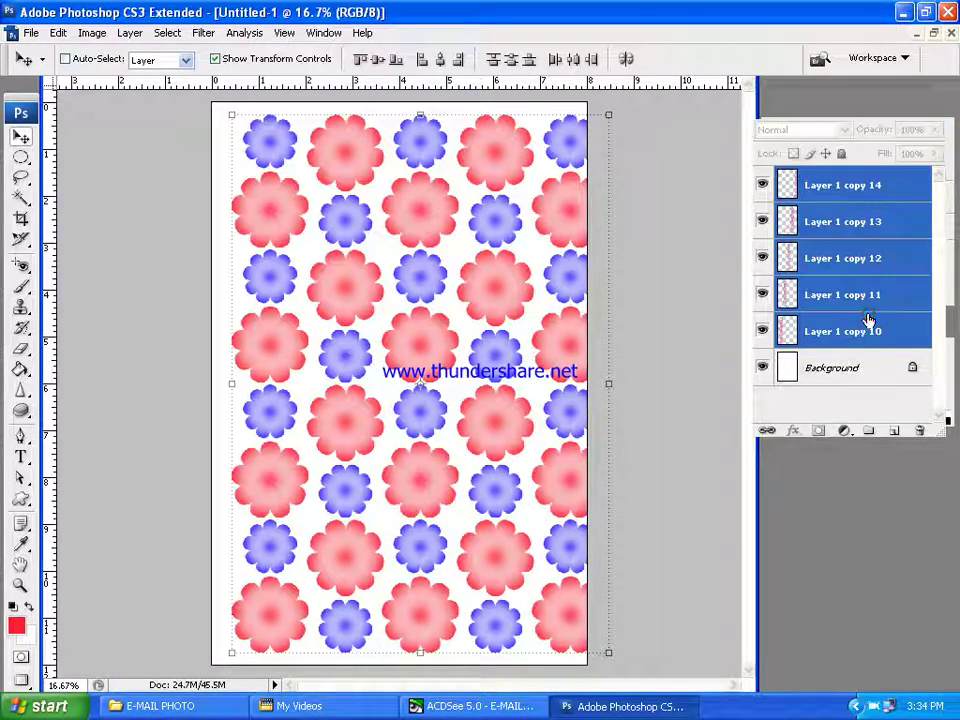
key(shift+Left)
key(shift+Left)
key(shift+Left)
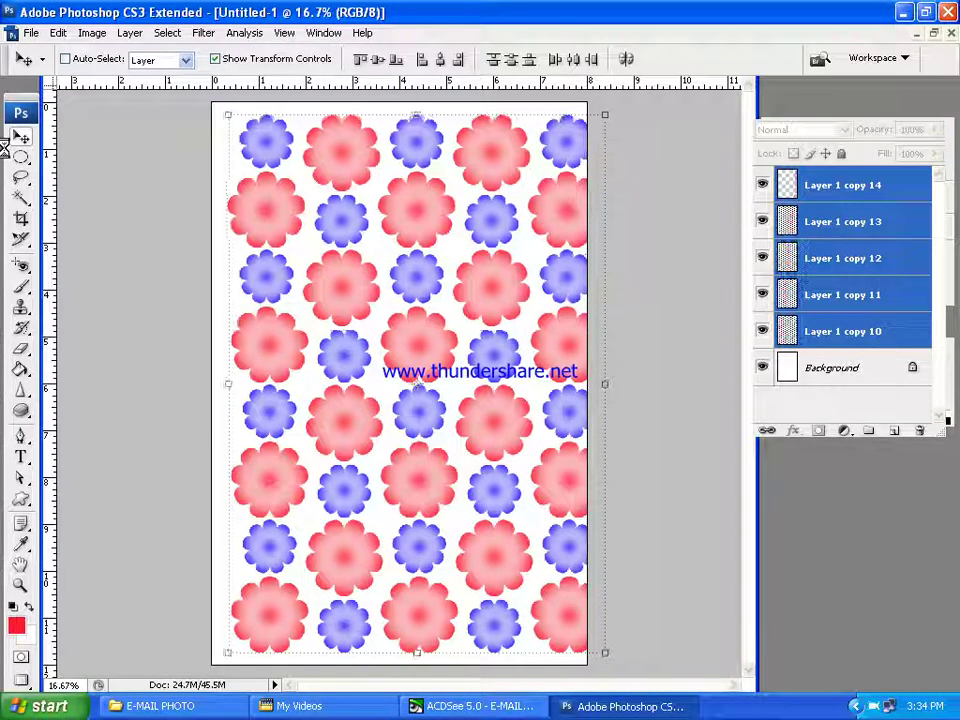
key(shift+Left)
key(shift+Left)
key(shift+Left)
key(shift+Left)
key(shift+Left)
key(shift+Left)
key(shift+Left)
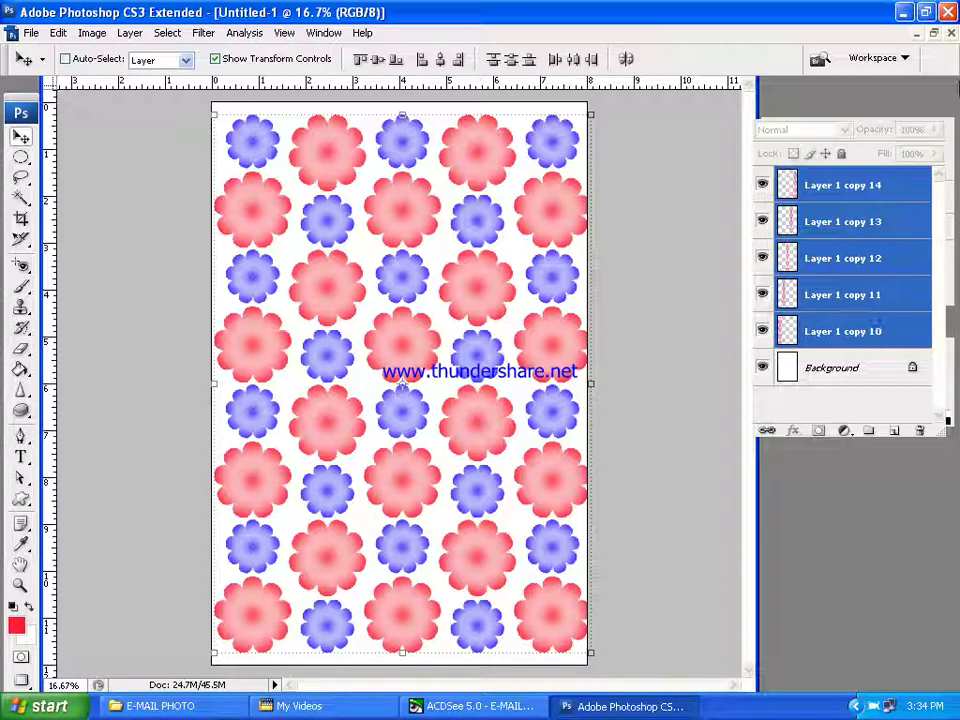
click(945, 115)
Merge the five columns into one layer and add a new layer above Background
click(780, 400)
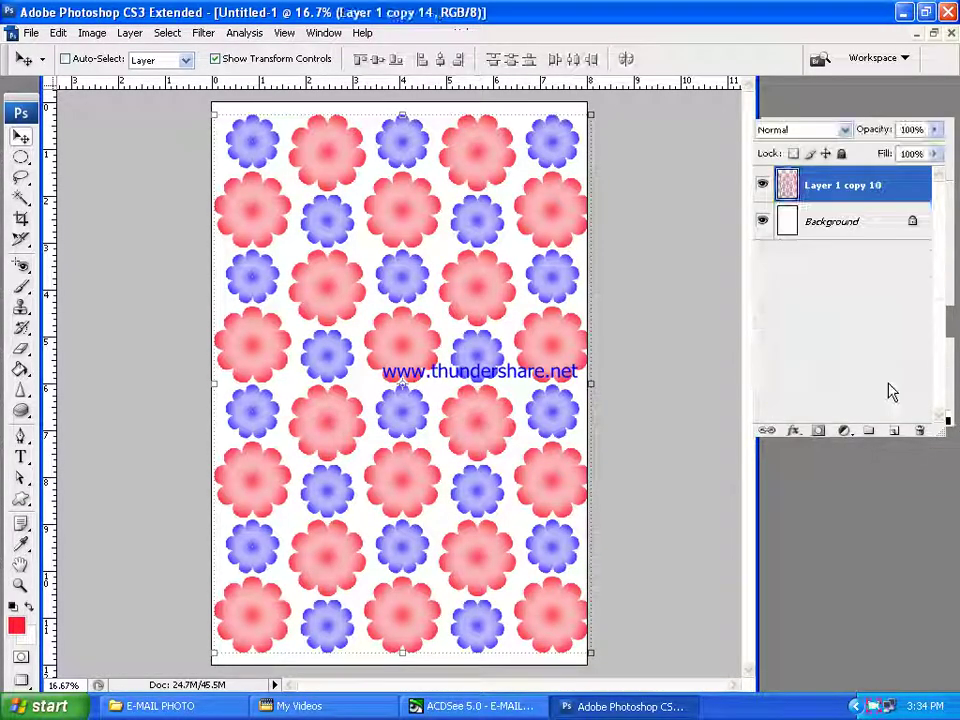
click(845, 226)
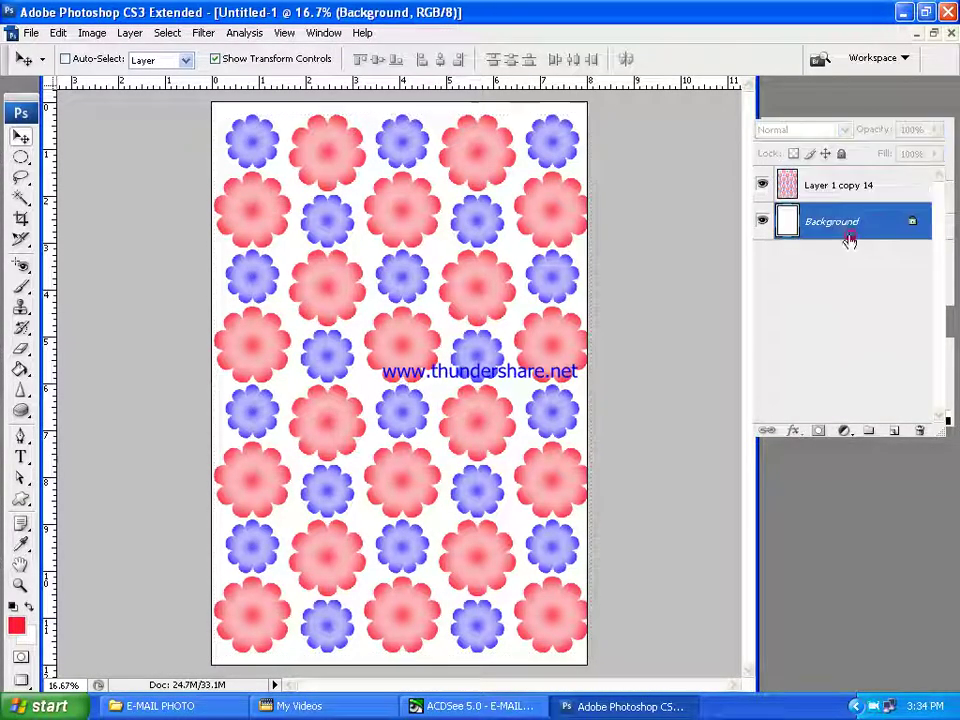
click(891, 431)
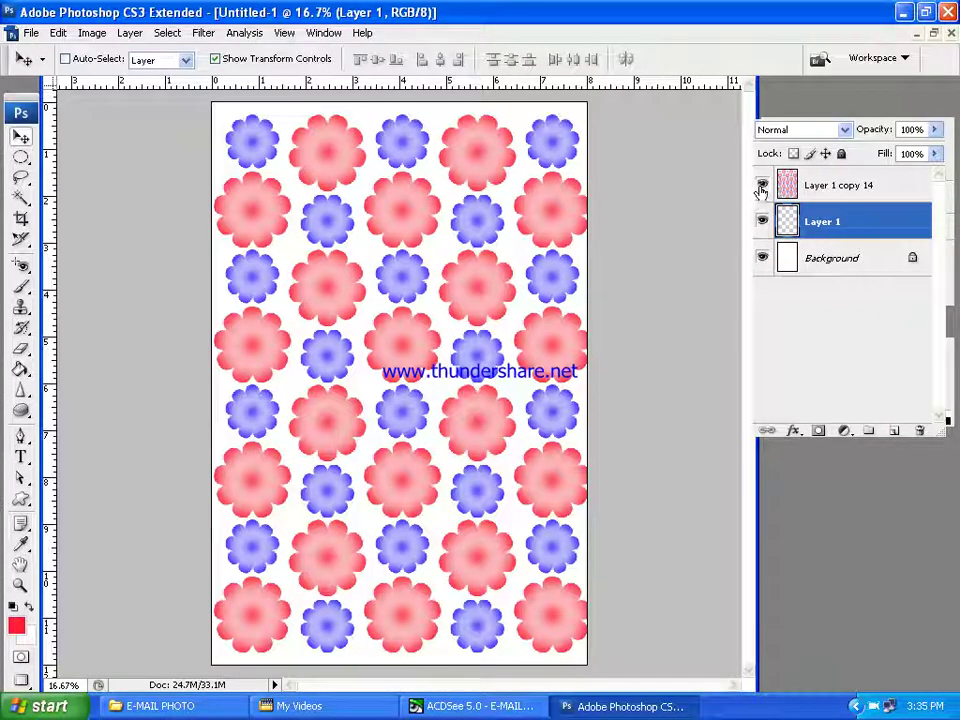
click(762, 185)
Fill the new Layer 1 with black using the Paint Bucket
click(16, 626)
click(664, 670)
click(893, 422)
key(v)
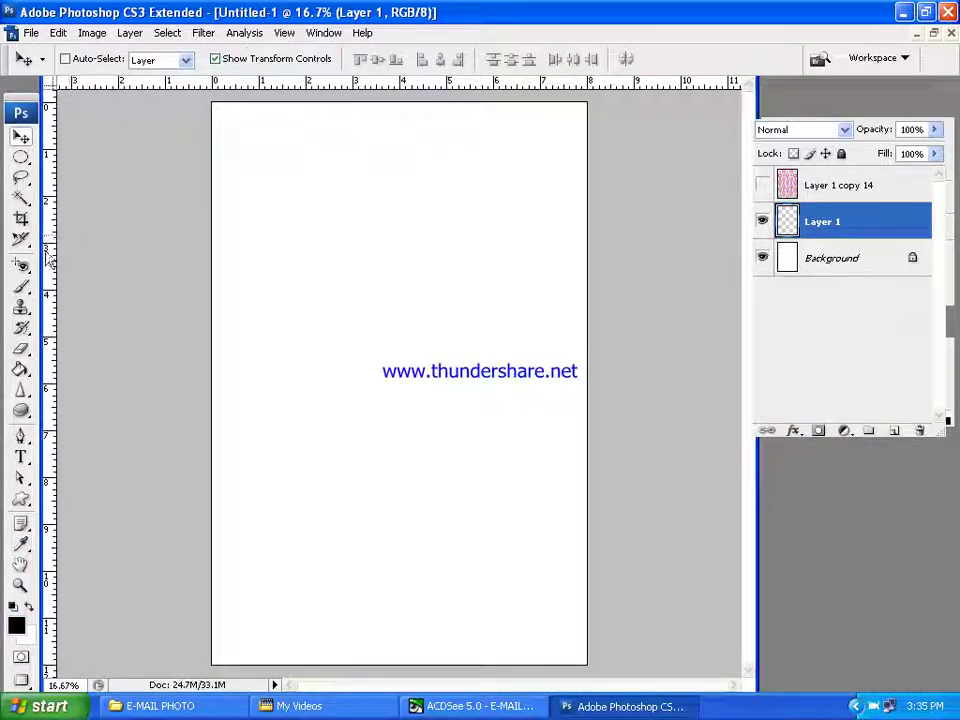
click(20, 368)
click(437, 403)
Show the flower pattern over the black layer and zoom in and out to inspect it
click(800, 185)
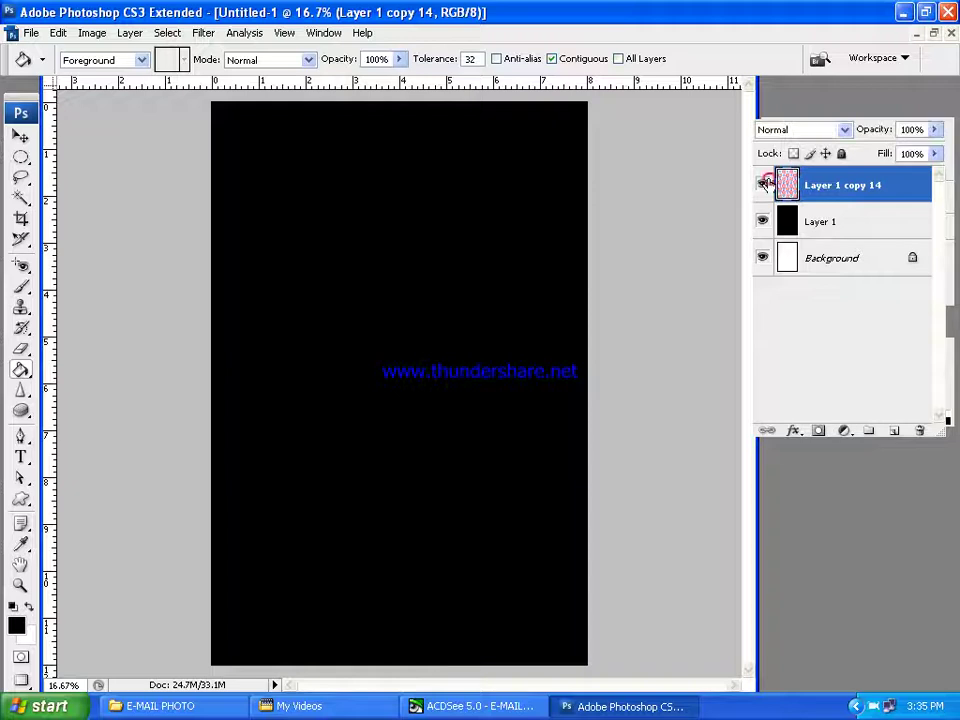
click(763, 184)
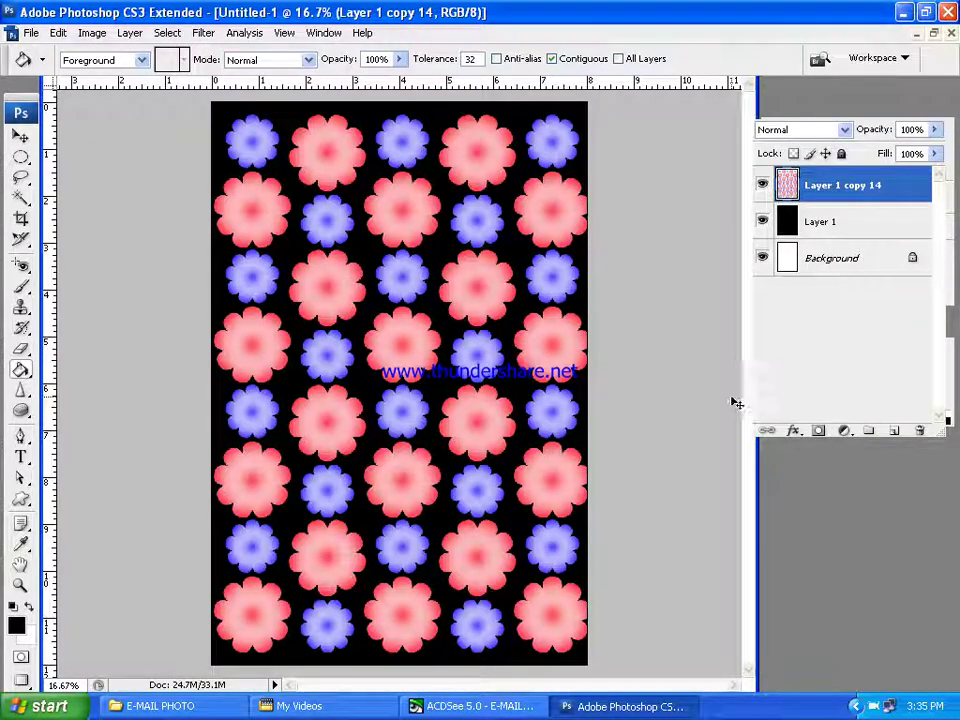
key(ctrl+plus)
key(ctrl+plus)
key(ctrl+minus)
key(ctrl+minus)
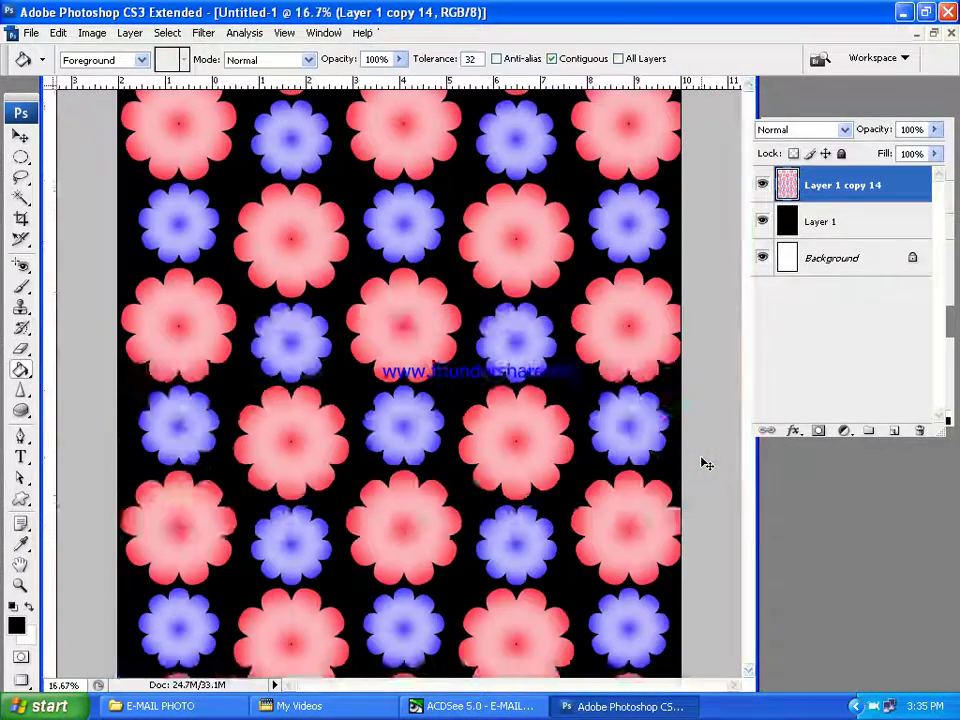
key(ctrl+plus)
key(ctrl+plus)
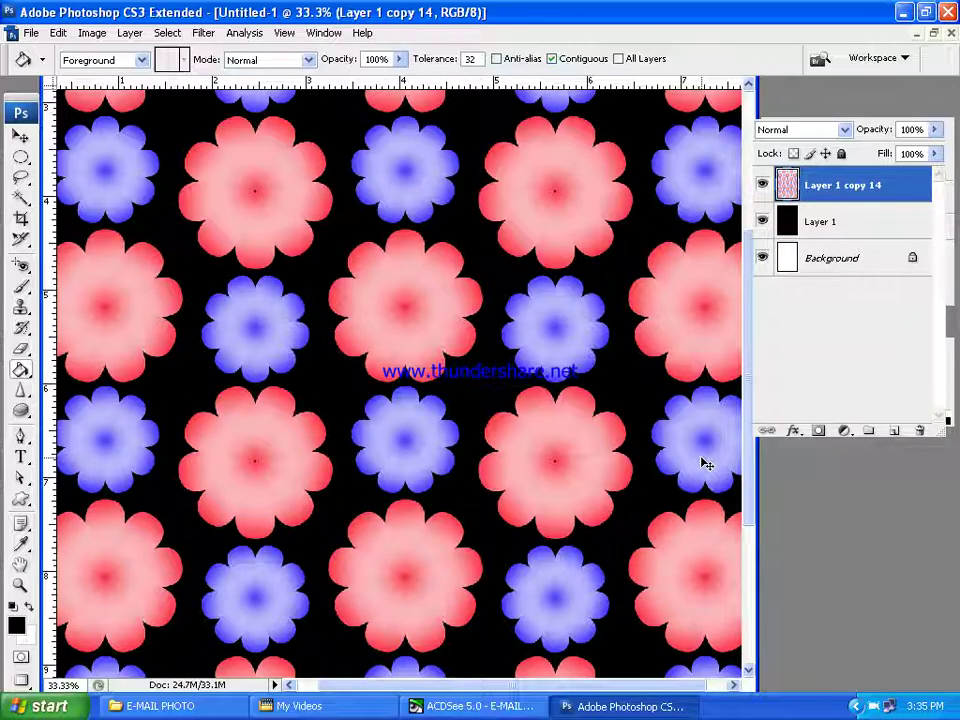
key(ctrl+minus)
key(ctrl+minus)
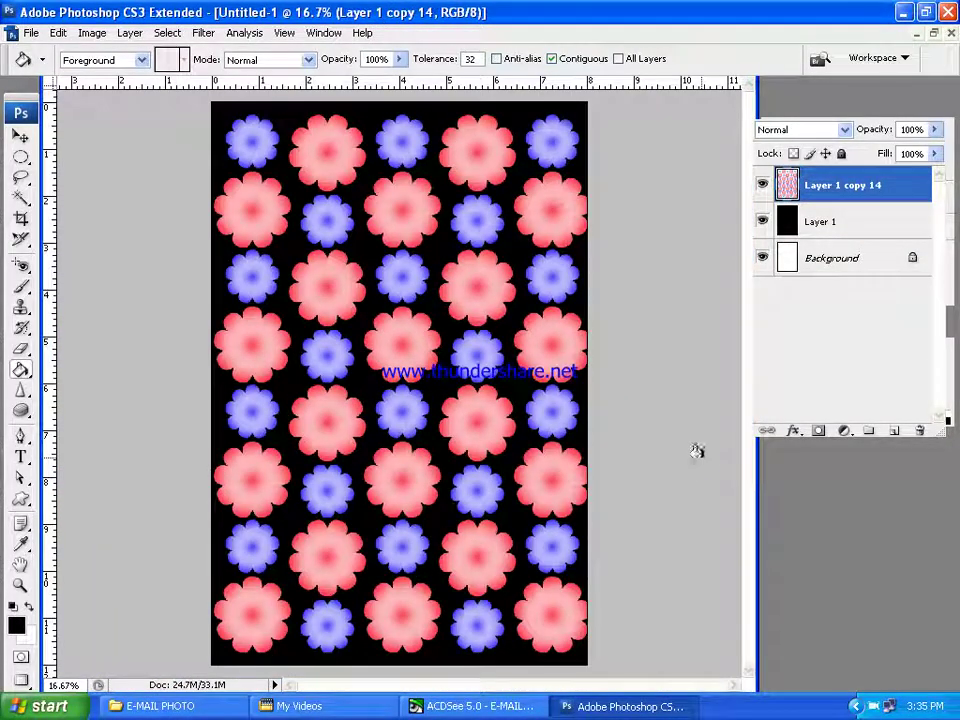
Compare the pattern with and without the black backdrop, leaving Layer 1 hidden
click(761, 221)
click(761, 221)
click(760, 219)
click(760, 219)
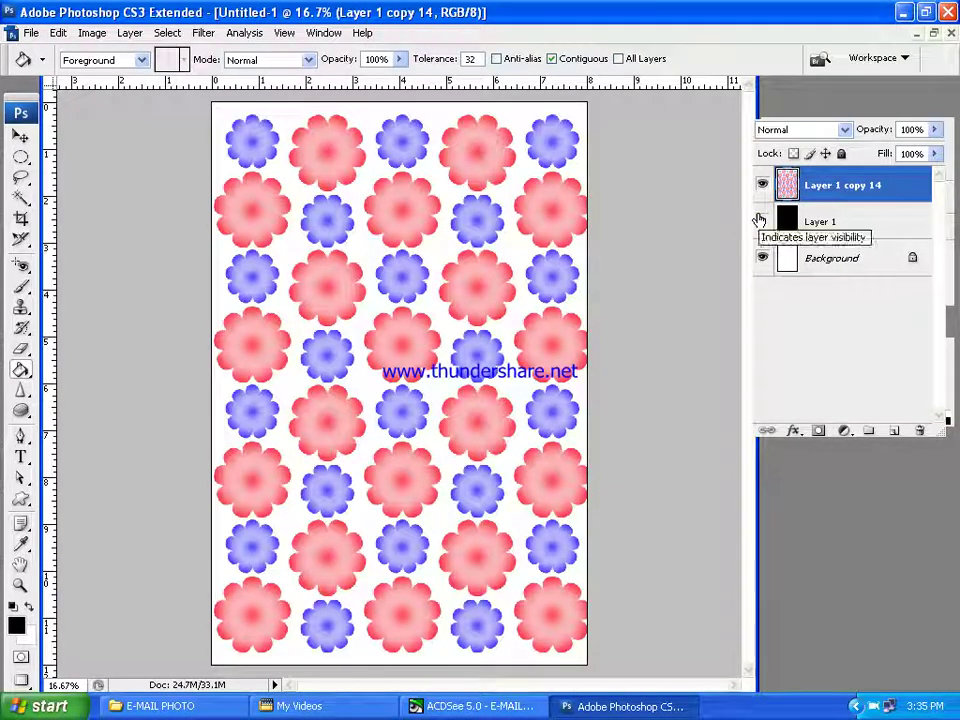
click(760, 219)
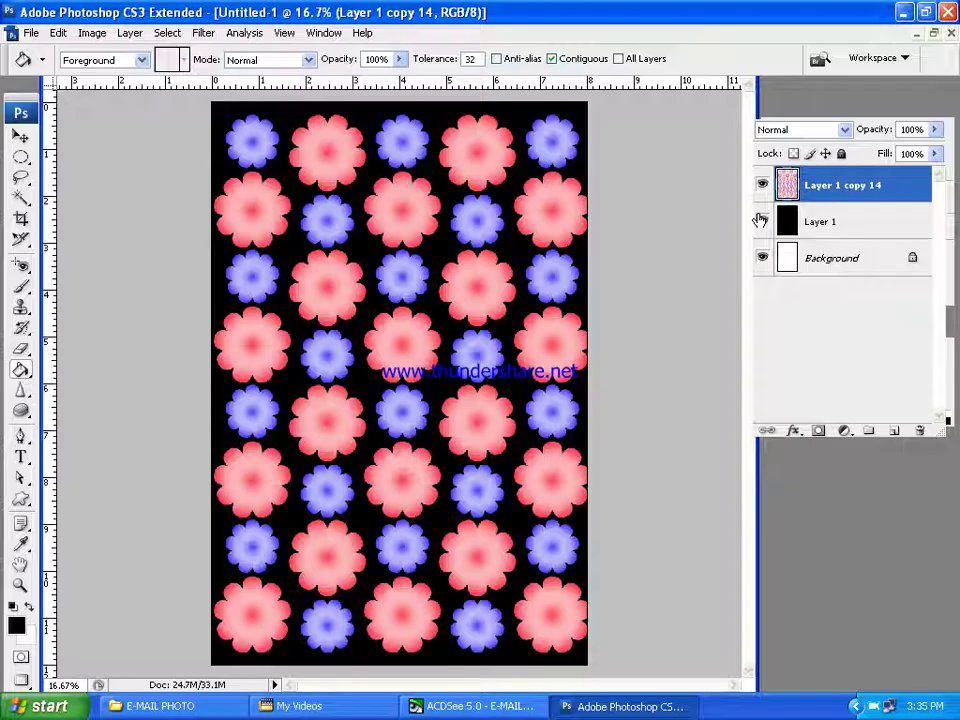
click(760, 219)
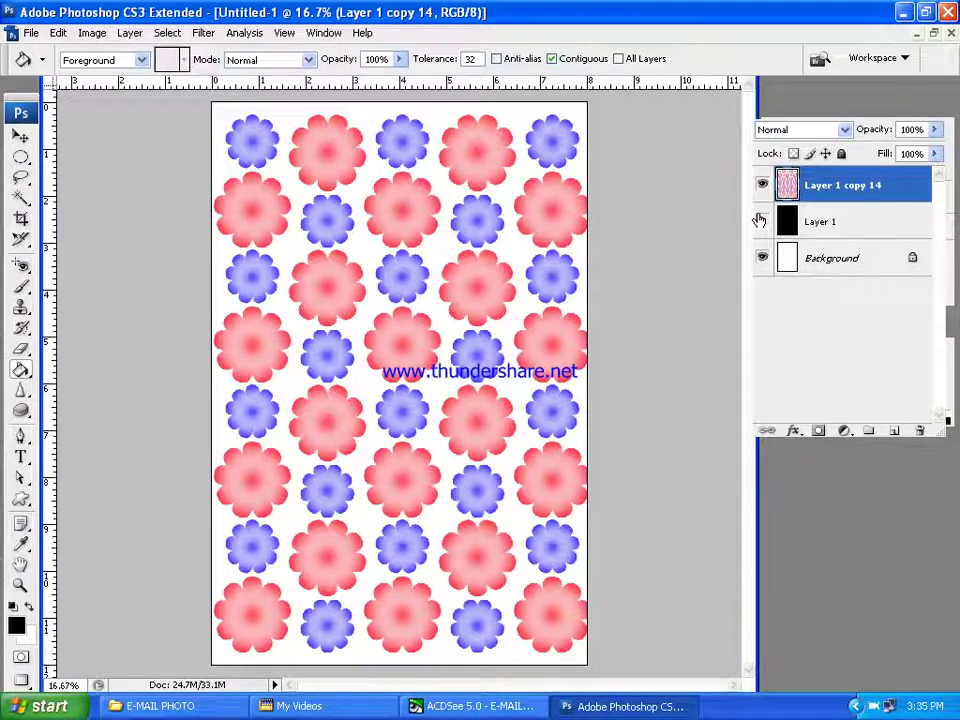
click(873, 707)
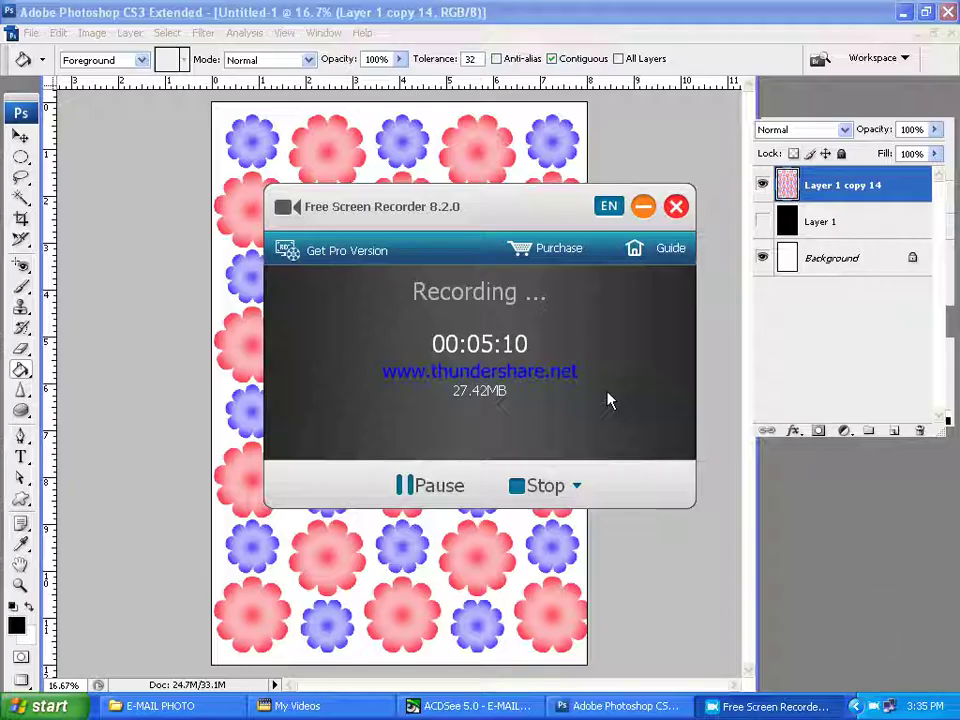